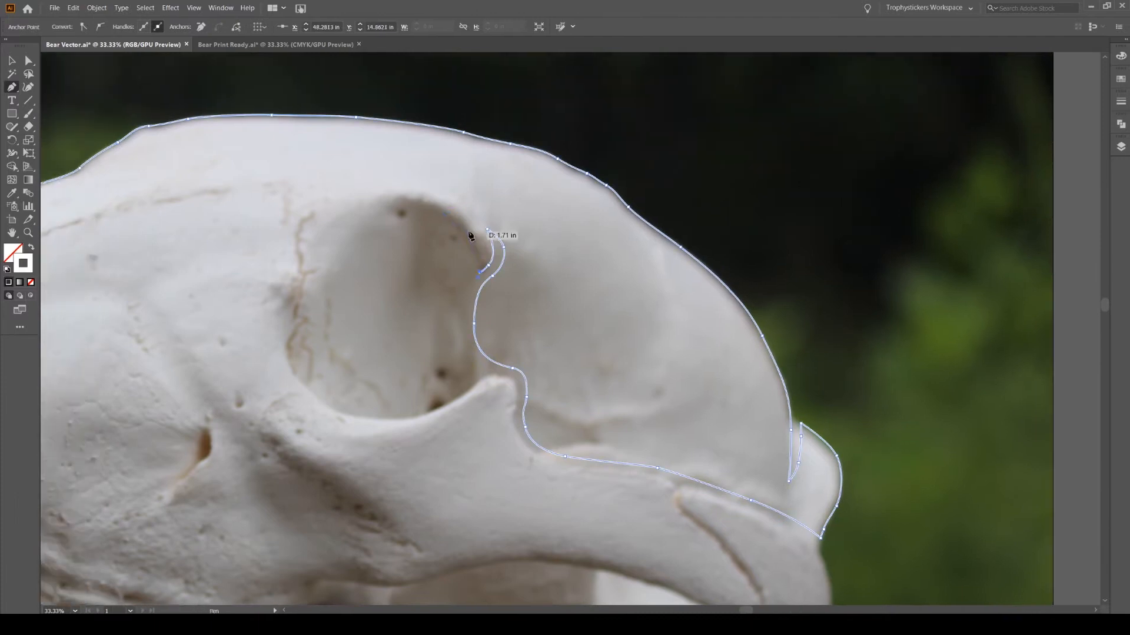
Step: Outline the upper rim of the eye socket with the Pen tool and begin returning along its inner edge
left_click(302, 266)
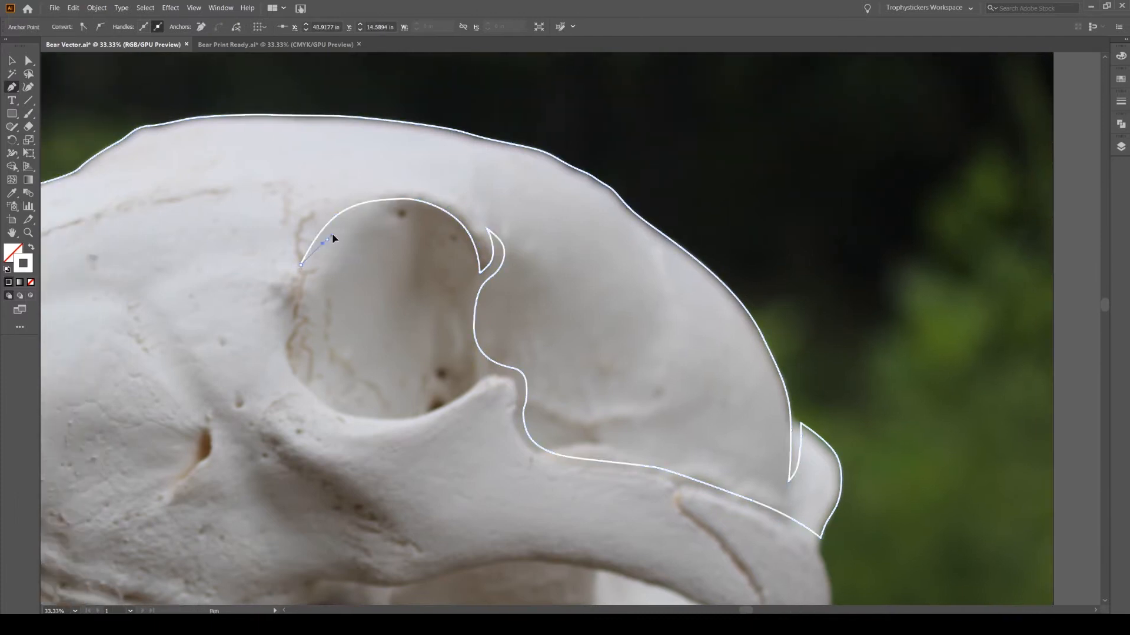
left_click_drag(352, 229, 291, 305)
left_click(353, 221)
mouse_move(322, 241)
left_mouse_down()
mouse_move(332, 231)
mouse_move(314, 256)
mouse_move(322, 250)
left_mouse_up()
key("ctrl+z")
Step: Trace the lower rim of the eye socket and around the pointed bone at its rear
scroll(292, 305, "down", 1)
scroll(292, 345, "down", 2)
left_click_drag(316, 313, 331, 327)
left_click_drag(385, 335, 511, 290)
left_click_drag(517, 307, 517, 325)
left_click_drag(520, 357, 531, 370)
Step: Continue the path along the upper edge of the cheekbone and down to the tip of the groove behind it
scroll(532, 370, "down", 3)
scroll(532, 370, "right", 3)
left_click_drag(493, 307, 592, 321)
left_click_drag(601, 329, 617, 363)
scroll(617, 363, "right", 6)
scroll(539, 314, "down", 9)
left_click_drag(473, 303, 489, 320)
mouse_move(501, 345)
left_mouse_down()
mouse_move(501, 359)
mouse_move(509, 346)
left_mouse_up()
left_click(497, 373)
Step: Trace back up the other side of the groove and down the skull's rear edge to the jaw joint
left_click_drag(504, 332, 426, 234)
left_click_drag(445, 233, 456, 239)
left_click_drag(496, 255, 400, 409)
scroll(530, 283, "right", 5)
scroll(527, 297, "down", 8)
scroll(365, 363, "left", 5)
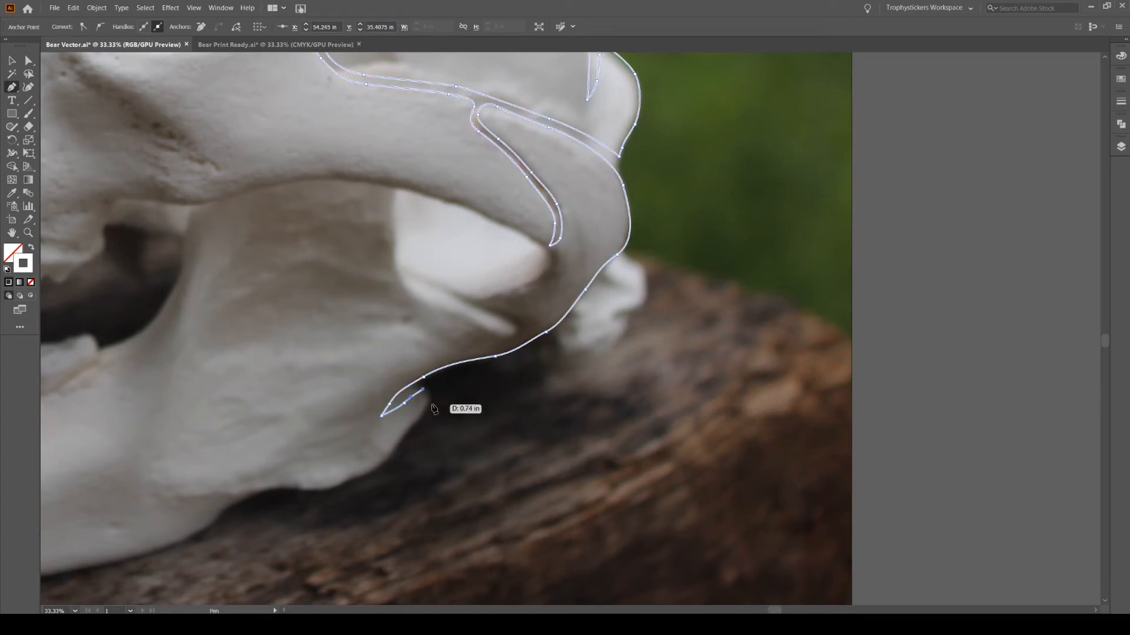
Step: Trace around the rear corner of the lower jaw and along its wavy lower edge
scroll(434, 409, "down", 4)
left_click_drag(410, 341, 389, 380)
left_click_drag(305, 404, 292, 402)
scroll(292, 403, "down", 4)
scroll(292, 403, "left", 7)
left_click_drag(393, 335, 354, 358)
left_click_drag(335, 375, 323, 381)
Step: Continue the path forward along the long underside of the lower jaw towards the chin
scroll(326, 382, "left", 5)
scroll(348, 388, "down", 5)
scroll(347, 388, "left", 4)
left_click_drag(437, 308, 394, 315)
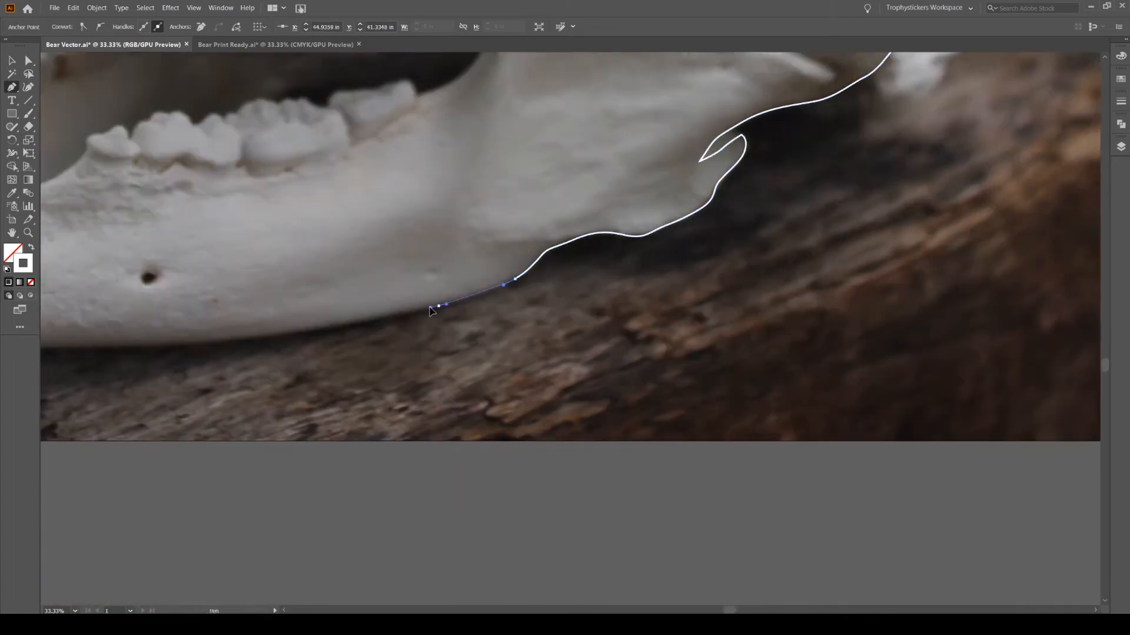
scroll(394, 315, "left", 10)
scroll(416, 340, "left", 7)
left_click_drag(467, 333, 415, 354)
scroll(370, 347, "left", 8)
left_click_drag(369, 344, 346, 339)
Step: Trace up the front of the chin and around the incisors to the base of the far lower canine
scroll(346, 341, "left", 8)
left_click_drag(467, 331, 440, 313)
left_click_drag(399, 265, 380, 242)
scroll(380, 242, "up", 4)
scroll(380, 242, "left", 4)
left_click_drag(442, 296, 414, 268)
left_click_drag(401, 251, 396, 240)
mouse_move(402, 230)
left_mouse_down()
mouse_move(386, 174)
mouse_move(393, 215)
left_mouse_up()
scroll(419, 224, "up", 2)
left_click(405, 256)
Step: Outline the far lower canine and the small bump behind it
scroll(382, 193, "up", 6)
left_click_drag(406, 198, 433, 228)
left_click_drag(453, 291, 461, 303)
left_click_drag(497, 349, 516, 362)
scroll(524, 360, "down", 2)
left_click_drag(571, 335, 602, 320)
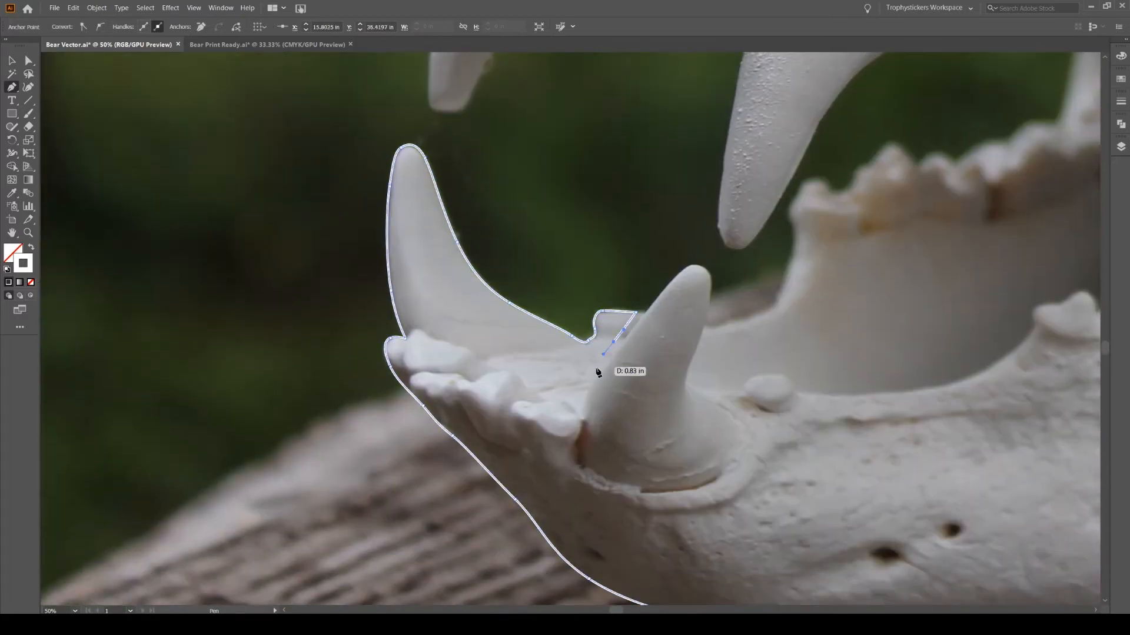
Step: Trace the front edge of the near lower canine from its base, around the tip and down its rear side
scroll(581, 421, "right", 2)
left_click_drag(581, 422, 643, 263)
scroll(638, 263, "up", 1)
left_click_drag(657, 336, 657, 345)
left_click_drag(640, 388, 633, 405)
scroll(639, 353, "down", 4)
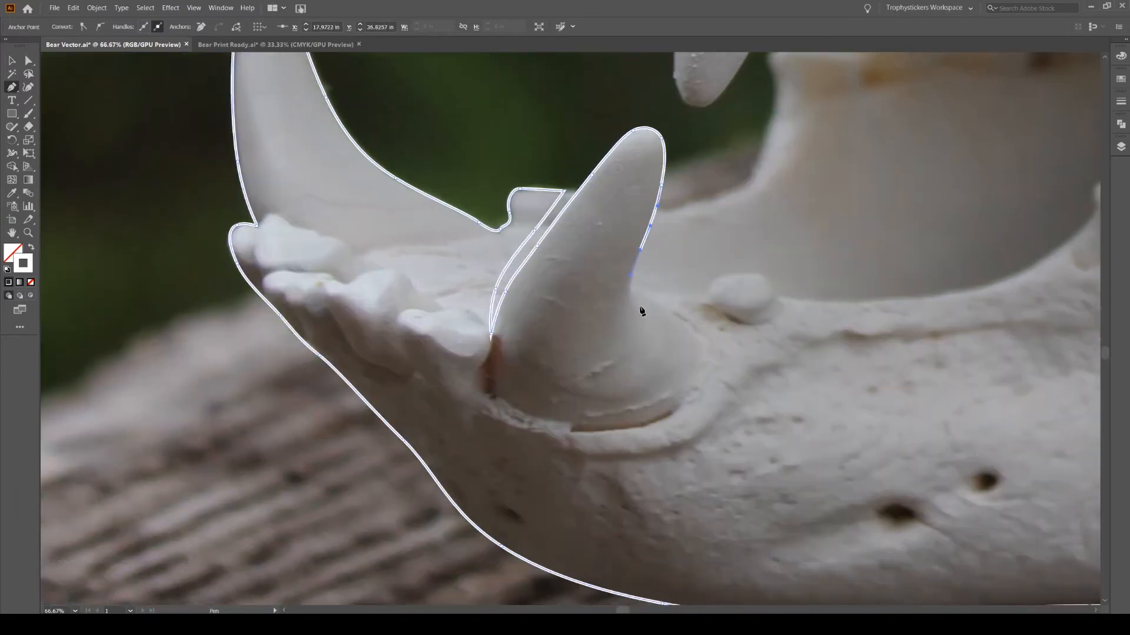
Step: Trace the narrow notch behind the near lower canine down to its base and back up
scroll(641, 310, "right", 2)
left_click_drag(566, 275, 563, 283)
mouse_move(569, 289)
left_mouse_down()
mouse_move(578, 298)
mouse_move(575, 278)
left_mouse_up()
left_click(604, 211)
left_click_drag(608, 212, 470, 340)
Step: Trace the far jaw's edge up from the near canine and over the first crown of the far tooth row
left_click_drag(487, 331, 492, 329)
left_click_drag(563, 255, 563, 254)
left_click_drag(573, 219, 541, 261)
left_click_drag(542, 258, 536, 217)
left_click_drag(558, 186, 638, 164)
left_click_drag(651, 154, 659, 144)
Step: Follow the scalloped crowns of the remaining teeth in the far lower row
scroll(658, 144, "right", 2)
left_click_drag(575, 139, 585, 140)
left_click_drag(596, 156, 622, 152)
left_click_drag(645, 153, 651, 155)
left_click_drag(672, 153, 679, 147)
scroll(670, 157, "right", 3)
left_click_drag(563, 133, 575, 133)
left_click_drag(645, 109, 650, 107)
Step: Trace the front and top edges of the bone rising behind the far tooth row, undoing the last misplaced anchor
scroll(650, 108, "right", 2)
scroll(618, 153, "up", 3)
left_click(584, 81)
scroll(605, 123, "up", 2)
left_click_drag(575, 172, 638, 173)
left_click_drag(649, 186, 643, 193)
key("ctrl+z")
Step: Trace the rear edge of the rising bone down to the pointed notch above the last far tooth
scroll(643, 194, "right", 2)
left_click_drag(574, 184, 569, 193)
left_click_drag(577, 218, 582, 229)
left_click_drag(597, 249, 613, 258)
left_click_drag(633, 301, 650, 309)
scroll(596, 262, "right", 2)
scroll(596, 261, "down", 2)
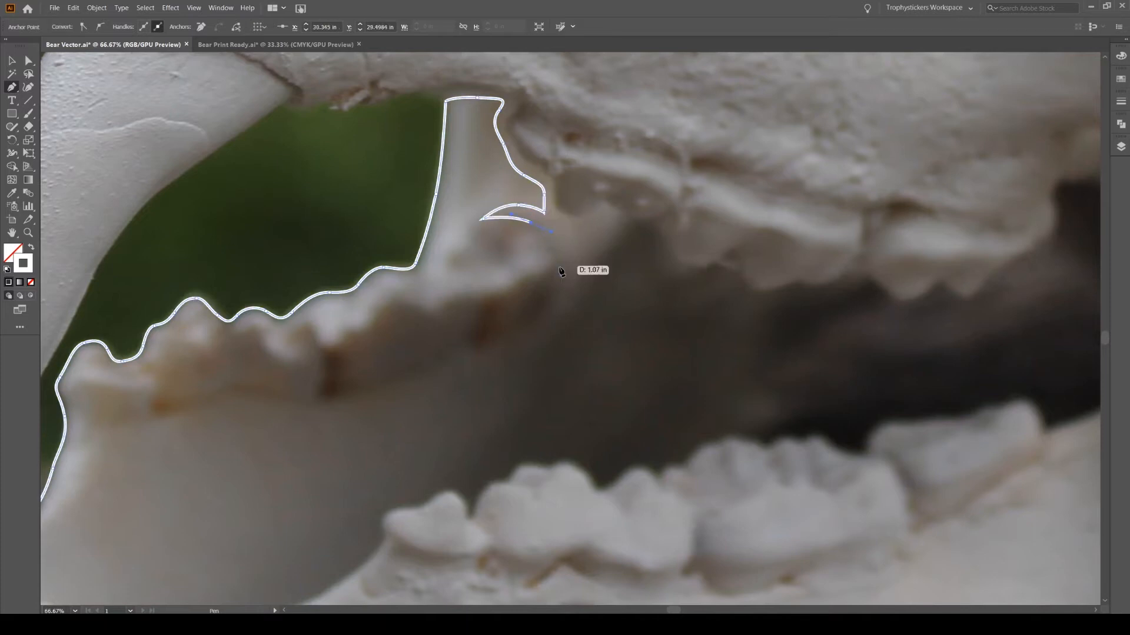
Step: Trace around the back of the last far tooth and forward along the underside of the tooth row
left_click_drag(560, 268, 558, 284)
scroll(547, 277, "down", 2)
left_click_drag(536, 246, 521, 252)
left_click_drag(492, 266, 482, 274)
left_click_drag(418, 303, 403, 307)
Step: Trace the narrow spike between the far teeth and round off the front end of the gum-line shadow
scroll(418, 317, "left", 3)
left_click_drag(474, 319, 457, 322)
left_click_drag(457, 304, 439, 284)
left_click_drag(409, 330, 387, 324)
scroll(404, 334, "left", 3)
left_click_drag(479, 322, 447, 320)
left_click_drag(443, 334, 444, 343)
Step: Trace the lower edge of the gum-line shadow back to the rear of the far tooth row
left_click_drag(465, 347, 489, 355)
left_click_drag(530, 341, 551, 339)
left_click_drag(589, 349, 604, 354)
scroll(600, 350, "right", 3)
left_click_drag(493, 338, 633, 294)
left_click_drag(652, 288, 638, 234)
scroll(658, 275, "right", 2)
scroll(637, 235, "right", 4)
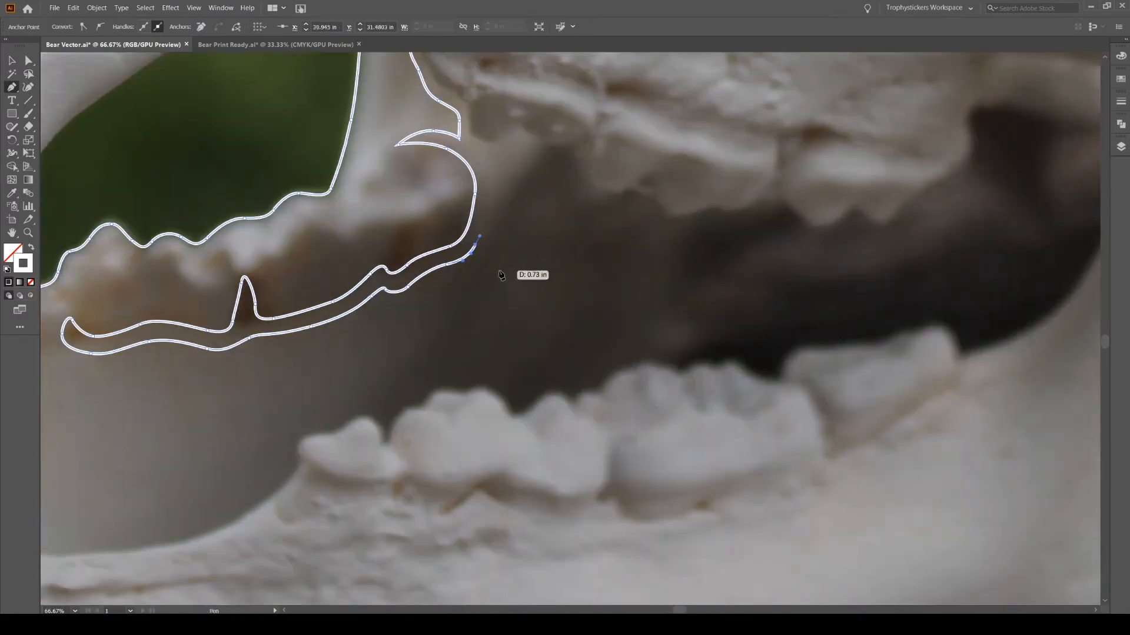
scroll(503, 272, "down", 2)
scroll(493, 268, "up", 1)
scroll(489, 278, "down", 2)
left_click_drag(484, 310, 474, 326)
key("ctrl+z")
key("ctrl+z")
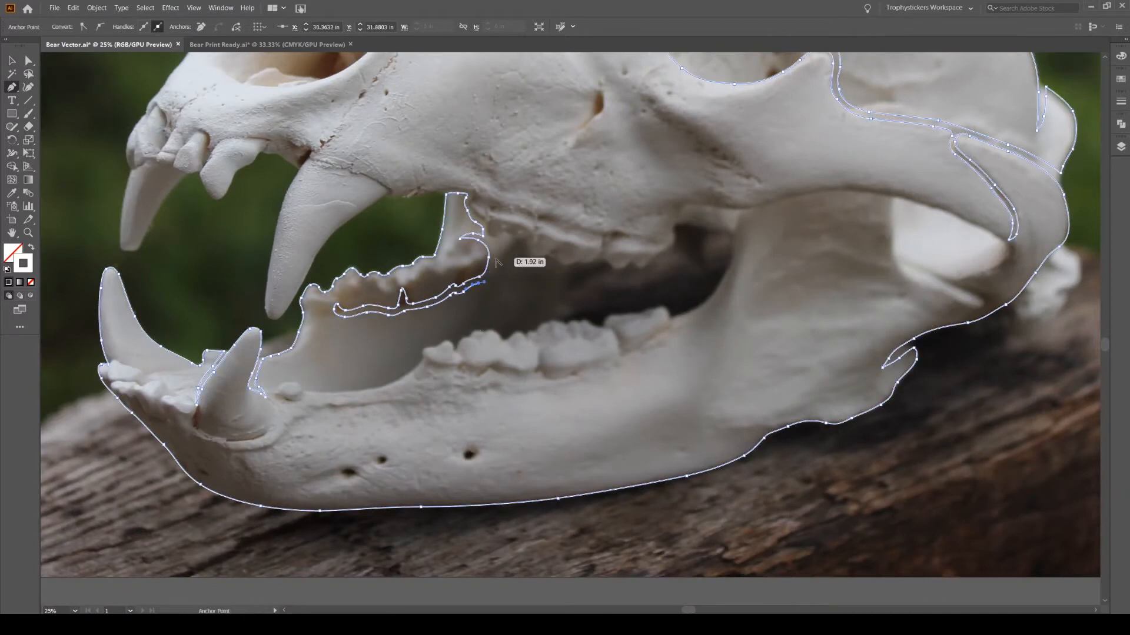
Step: Trace up behind the last far tooth and rearward along the upper edge of the shaded inner jaw wall
scroll(495, 258, "up", 1)
left_click_drag(494, 269, 497, 247)
left_click_drag(560, 265, 565, 265)
left_click_drag(579, 276, 585, 277)
left_click_drag(597, 277, 608, 280)
Step: Trace down the rear edge of the inner jaw wall and forward just above the near lower teeth
left_click_drag(537, 348, 506, 357)
left_click_drag(493, 345, 456, 345)
left_click_drag(446, 356, 415, 368)
left_click_drag(400, 370, 464, 308)
left_click_drag(462, 320, 422, 356)
left_click_drag(423, 355, 508, 356)
mouse_move(452, 365)
left_mouse_down()
mouse_move(395, 357)
mouse_move(470, 367)
left_mouse_up()
Step: Round off the front end of the gap line on the lower jaw and trace its lower edge back toward the near teeth
scroll(397, 359, "up", 1)
left_click_drag(445, 359, 420, 361)
left_click_drag(412, 368, 426, 377)
left_click_drag(448, 371, 548, 390)
left_click_drag(634, 377, 660, 368)
Step: Trace the rising edge up to the front of the near lower tooth row and over the first tooth
scroll(656, 364, "right", 1)
left_click_drag(618, 344, 639, 308)
left_click_drag(642, 301, 652, 300)
scroll(600, 298, "right", 2)
left_click_drag(530, 295, 537, 289)
left_click_drag(553, 287, 602, 297)
scroll(647, 294, "up", 1)
scroll(585, 316, "up", 1)
Step: Trace the bumpy crowns of the middle teeth in the near lower row
left_click_drag(635, 293, 683, 316)
left_click_drag(700, 312, 735, 296)
scroll(736, 296, "right", 2)
left_click_drag(639, 294, 732, 271)
left_click_drag(747, 267, 756, 269)
scroll(756, 269, "right", 1)
left_click_drag(673, 268, 678, 262)
Step: Trace over the last near lower molar and set a corner at its rear base
scroll(683, 269, "right", 2)
left_click_drag(571, 283, 599, 251)
scroll(624, 250, "right", 1)
left_click_drag(583, 246, 635, 231)
left_click_drag(651, 232, 728, 244)
left_click(687, 259)
scroll(729, 241, "right", 2)
Step: Trace the curved front edge of the rear jaw bone up to a corner beneath the cheekbone
left_click_drag(701, 194, 688, 161)
scroll(734, 150, "up", 4)
scroll(701, 143, "down", 3)
scroll(701, 144, "up", 3)
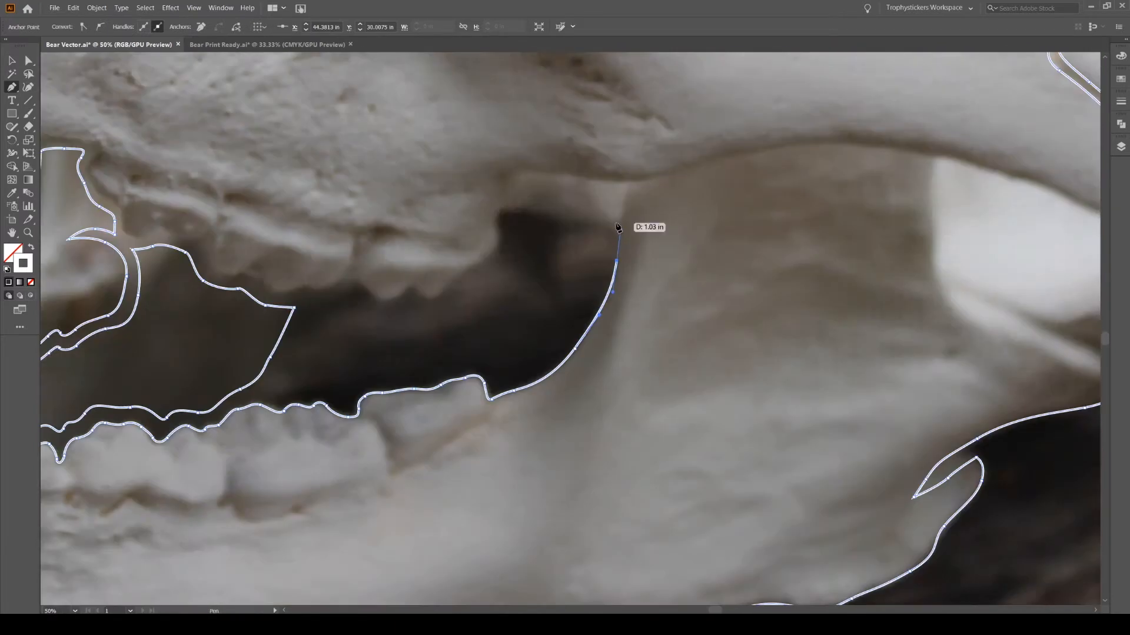
left_click(626, 197)
Step: Trace the shallow arch along the top of the rear jaw bone to the upper front corner of the bright opening
scroll(627, 198, "right", 2)
left_click_drag(548, 184, 658, 157)
left_click_drag(722, 158, 756, 163)
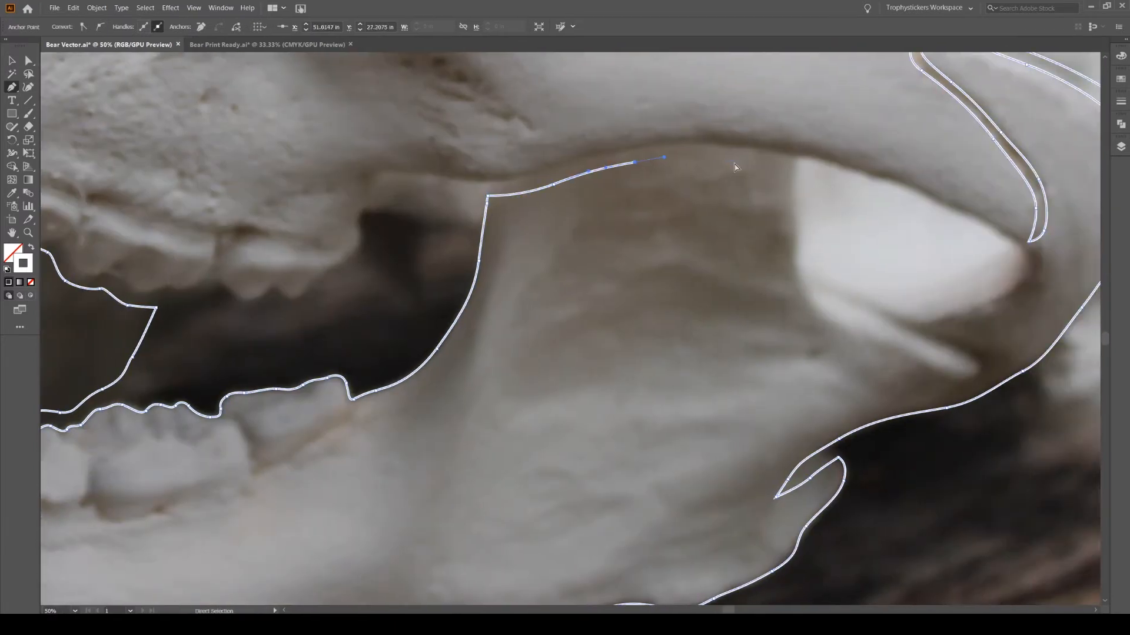
left_click(789, 172)
Step: Trace down the front edge of the bright opening and along the slanted ridge below it
scroll(727, 175, "right", 2)
scroll(727, 176, "right", 2)
left_click(552, 231)
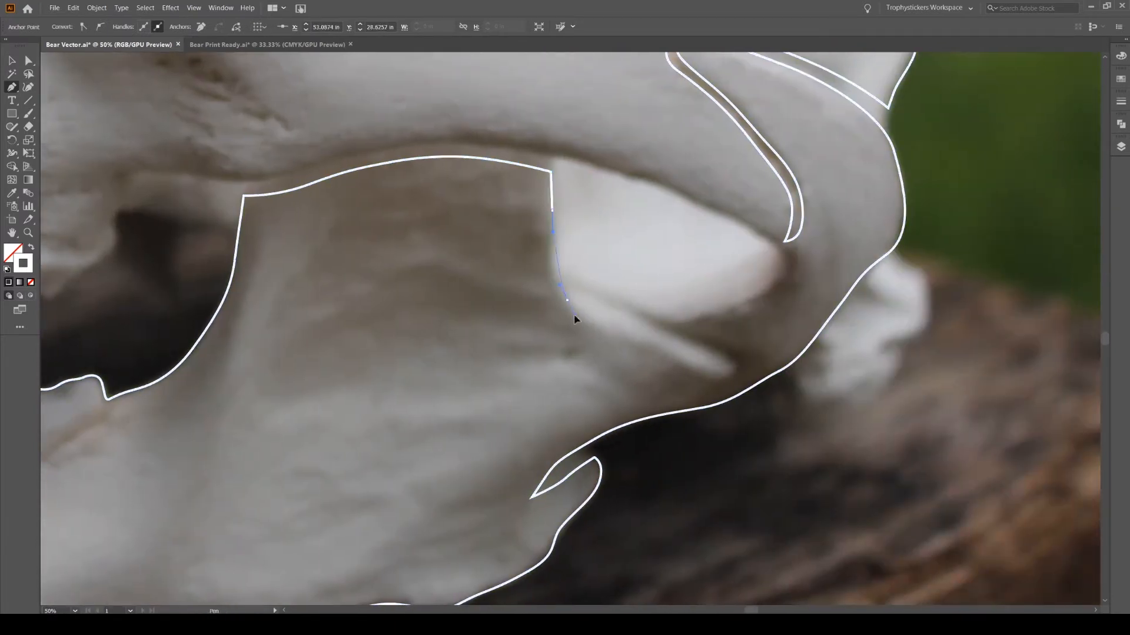
scroll(661, 322, "down", 3)
left_click_drag(596, 297, 701, 358)
Step: Round the pointed end of the slanted ridge, return forward along its upper side, and trace around the opening's rear end
scroll(675, 326, "up", 3)
left_click(700, 369)
left_click_drag(709, 352, 709, 342)
left_click_drag(684, 330, 669, 323)
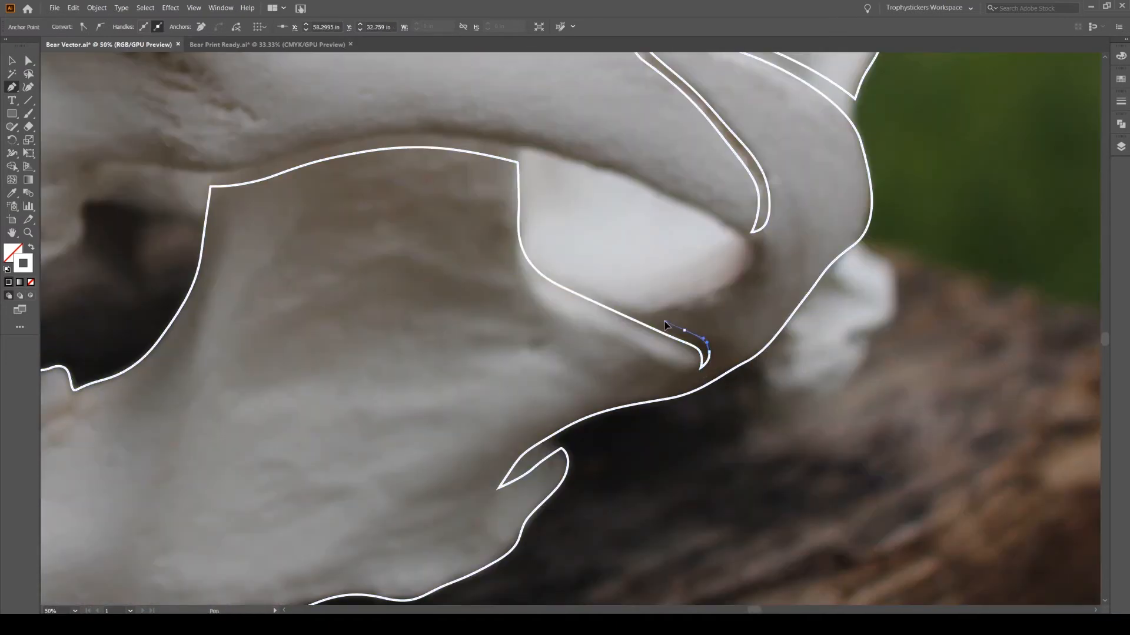
left_click_drag(718, 289, 736, 281)
left_click_drag(744, 241, 728, 223)
Step: Trace the underside of the cheekbone forward to the rear of the upper tooth row
scroll(706, 227, "up", 2)
left_click_drag(649, 238, 527, 213)
scroll(412, 200, "left", 5)
left_click_drag(457, 225, 419, 223)
scroll(427, 226, "left", 3)
left_click_drag(505, 218, 488, 226)
Step: Trace the jagged lower edge of the upper cheek teeth forward to the far lower jaw bone
scroll(487, 250, "down", 1)
left_click_drag(474, 248, 427, 286)
left_click_drag(413, 287, 385, 286)
left_click_drag(277, 273, 416, 263)
left_click_drag(501, 276, 457, 264)
left_click_drag(435, 268, 397, 274)
left_click_drag(388, 260, 387, 249)
left_click_drag(380, 242, 372, 251)
scroll(371, 258, "left", 2)
left_click_drag(449, 235, 444, 222)
Step: Trace up and over the top of the far rising bone, then forward along the upper jaw to the canine's base
left_click_drag(376, 217, 371, 211)
left_click_drag(364, 193, 338, 163)
left_click_drag(331, 152, 338, 128)
scroll(338, 127, "up", 1)
left_click_drag(325, 185, 308, 181)
left_click_drag(273, 183, 254, 187)
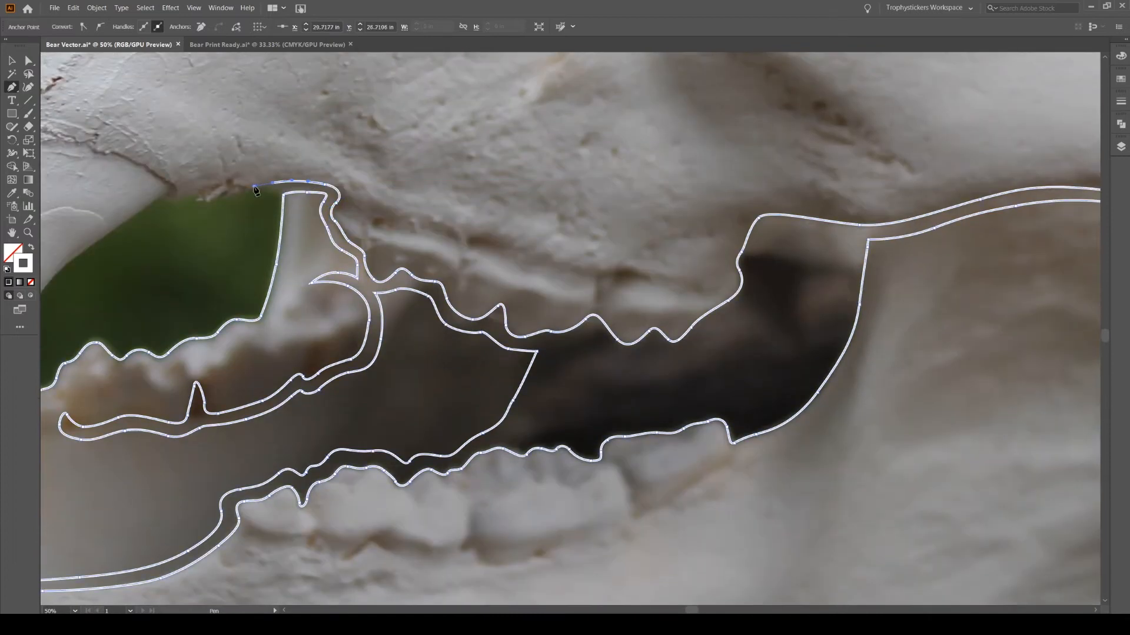
scroll(254, 186, "left", 2)
left_click_drag(431, 197, 421, 198)
left_click_drag(399, 195, 390, 198)
Step: Trace the rear edge of the large upper canine down and around its tip
scroll(378, 196, "left", 1)
left_click_drag(463, 204, 439, 218)
left_click_drag(416, 249, 396, 251)
scroll(409, 257, "down", 1)
scroll(396, 252, "down", 1)
left_click_drag(419, 205, 430, 267)
Step: Trace the upper canine's front edge up to its base and add the narrow sharp notch in front of it
scroll(406, 240, "left", 1)
scroll(406, 240, "down", 1)
scroll(431, 262, "left", 1)
left_click_drag(421, 218, 443, 200)
scroll(423, 201, "up", 2)
scroll(444, 201, "up", 3)
left_click_drag(464, 301, 443, 283)
left_click(515, 222)
left_click(480, 251)
Step: Trace the gum edge ahead of the upper canine and around the large pointed incisor
scroll(476, 253, "up", 1)
left_click_drag(430, 285, 378, 309)
scroll(389, 305, "left", 1)
scroll(391, 303, "down", 1)
left_click_drag(433, 242, 425, 255)
left_click_drag(414, 279, 401, 292)
left_click_drag(367, 233, 368, 230)
Step: Trace the lower edges of the small upper incisors to the front of the muzzle
scroll(368, 231, "left", 2)
scroll(368, 231, "up", 1)
left_click(451, 267)
left_click_drag(437, 268, 432, 270)
left_click_drag(417, 268, 406, 262)
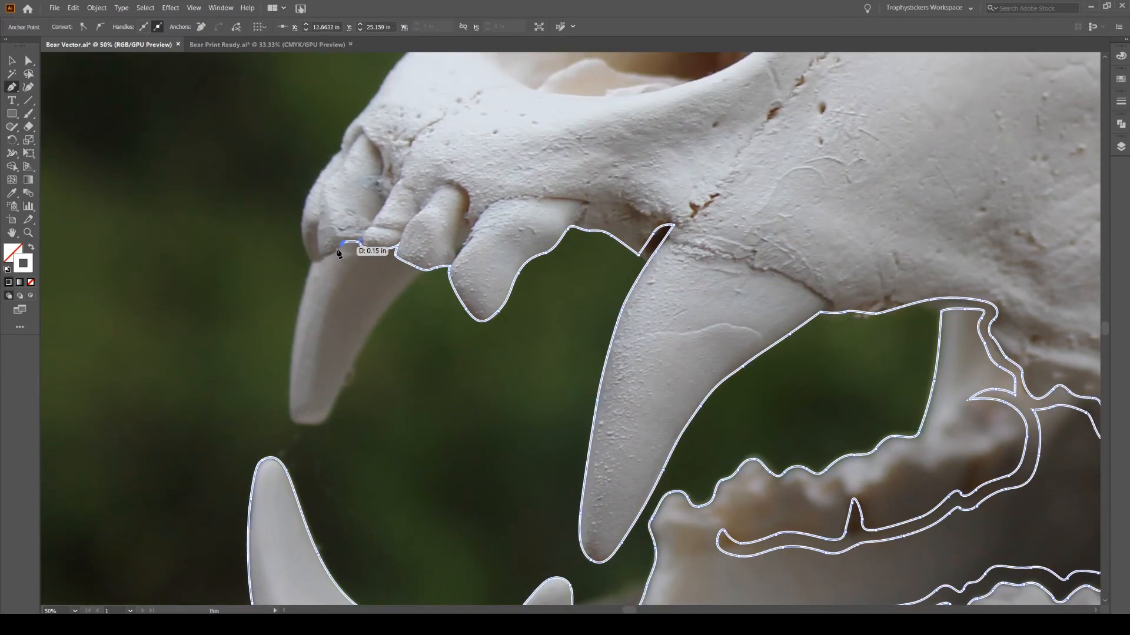
left_click_drag(339, 253, 336, 255)
Step: Trace the front of the upper jaw and the slope rising along the front of the nasal opening
scroll(349, 257, "left", 1)
left_click_drag(378, 189, 380, 180)
scroll(382, 188, "up", 4)
left_click_drag(403, 271, 515, 166)
scroll(411, 268, "up", 2)
scroll(518, 162, "up", 4)
scroll(518, 162, "right", 2)
left_click_drag(455, 273, 465, 265)
left_click_drag(493, 244, 502, 235)
left_click_drag(538, 212, 555, 202)
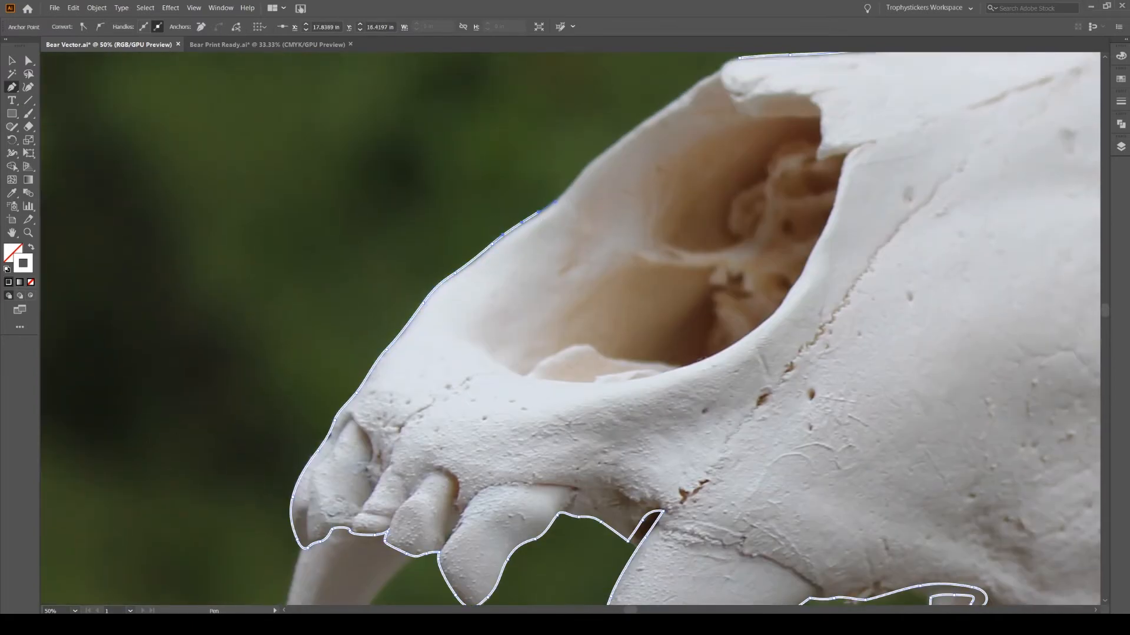
Step: Trace the remaining front edge of the nasal opening and close the outline at the tip of the nasal bone
scroll(611, 209, "up", 2)
left_click_drag(569, 272, 576, 263)
left_click_drag(597, 242, 606, 235)
left_click_drag(639, 210, 689, 174)
left_click_drag(710, 160, 756, 140)
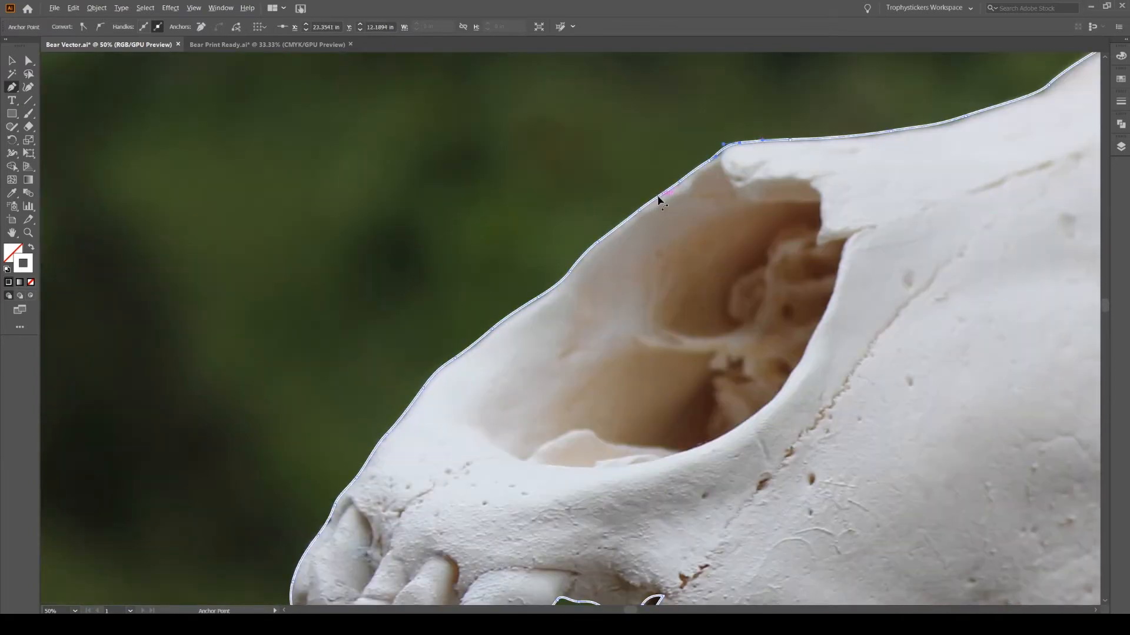
Step: Give the skull outline a solid white fill with no stroke and deselect it
scroll(658, 198, "down", 5)
left_click(30, 283)
left_click(10, 251)
left_click(8, 282)
left_click(12, 61)
left_click(182, 169)
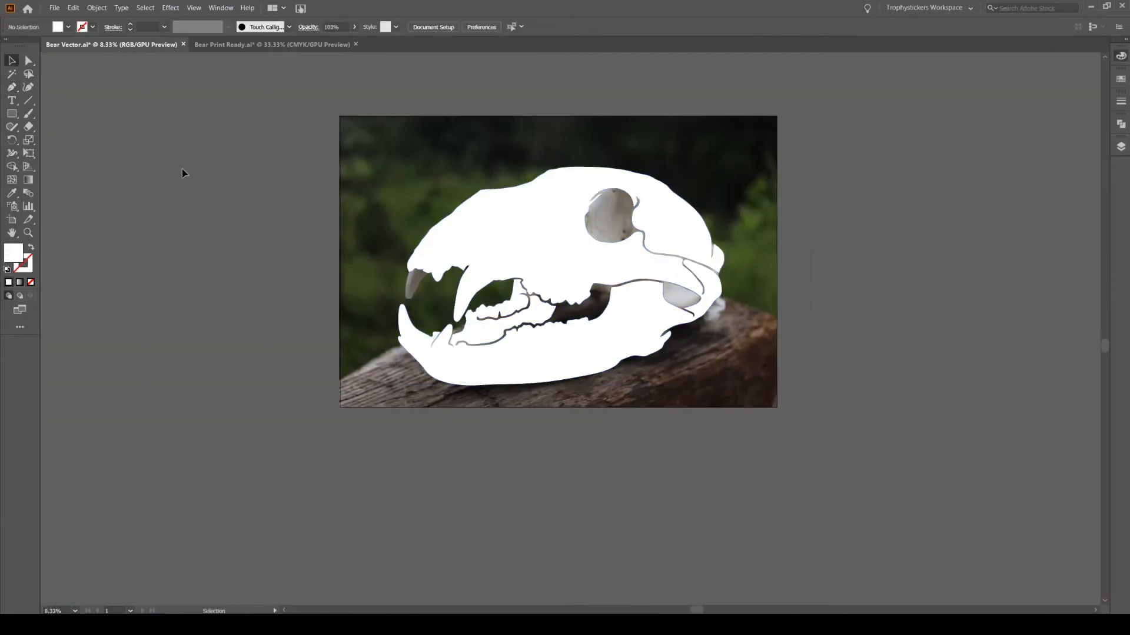
scroll(182, 173, "up", 1)
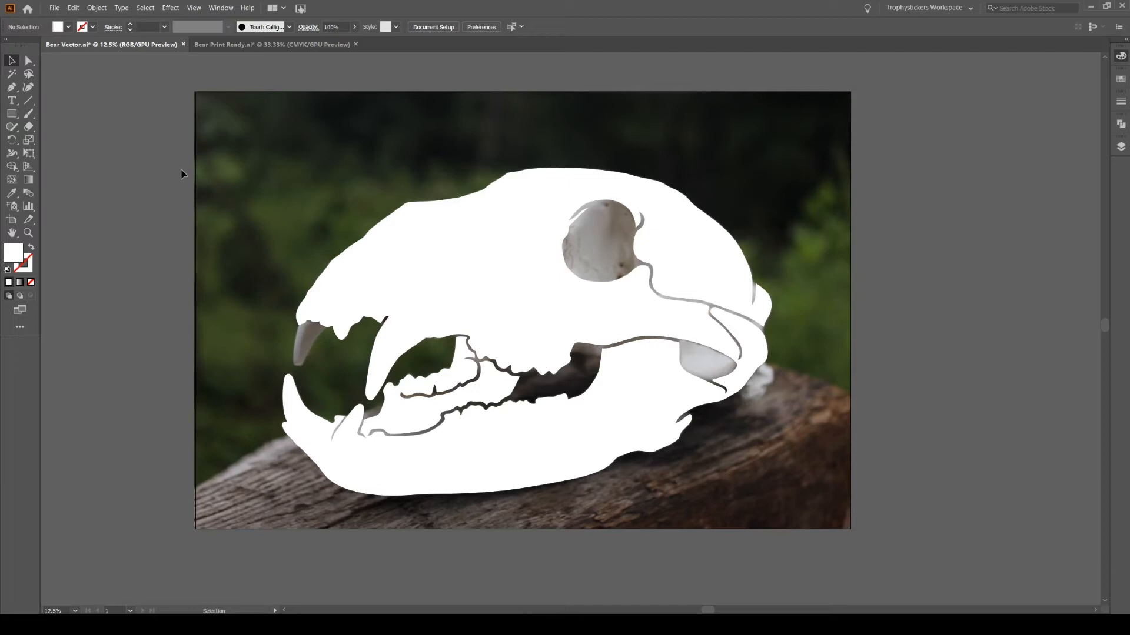
Step: Select all the artwork and switch it back to a white stroke with no fill
key("ctrl+minus")
key("ctrl+a")
key("v")
left_click(9, 284)
left_click(12, 252)
left_click(30, 282)
Step: Draw a thin closed sliver with the Pen tool along the crack on top of the snout, between nasal opening and eye socket
key("p")
left_click(1121, 101)
scroll(418, 221, "up", 1)
scroll(380, 237, "up", 1)
mouse_move(527, 226)
left_mouse_down()
mouse_move(474, 248)
mouse_move(519, 216)
left_mouse_up()
scroll(471, 246, "up", 2)
left_click(459, 238)
left_click_drag(549, 208, 553, 207)
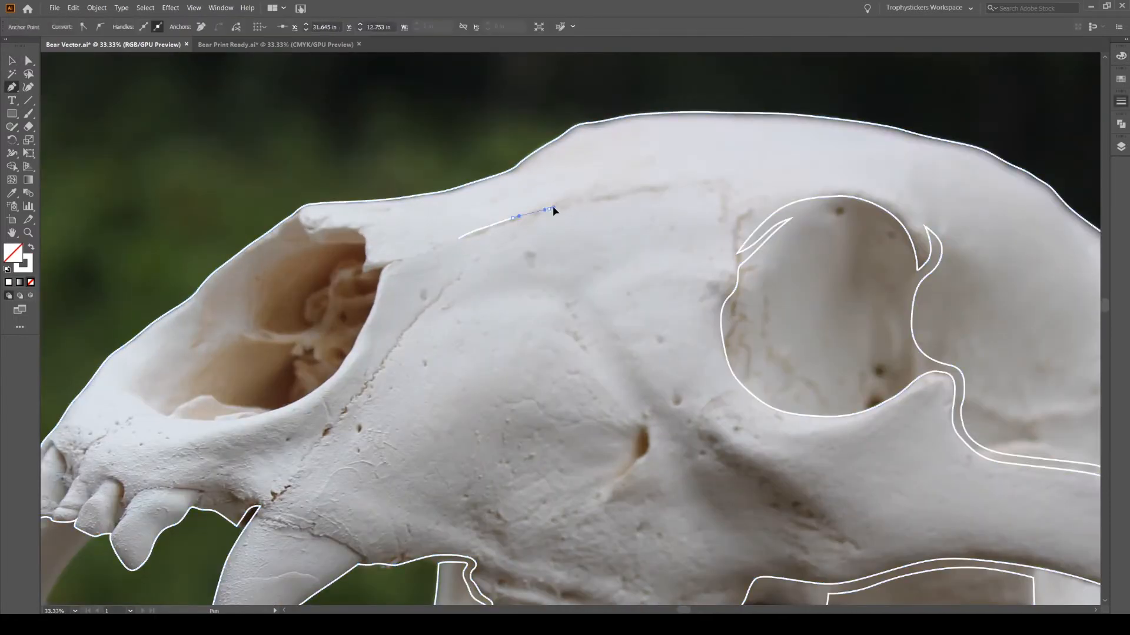
left_click(459, 238)
Step: Trace the first edge of the long diagonal suture with the Pen tool, from the snout down toward the upper canine
left_click(501, 249)
left_click_drag(479, 258, 472, 263)
left_click_drag(459, 276, 441, 304)
left_click_drag(423, 314, 415, 322)
left_click_drag(408, 337, 429, 264)
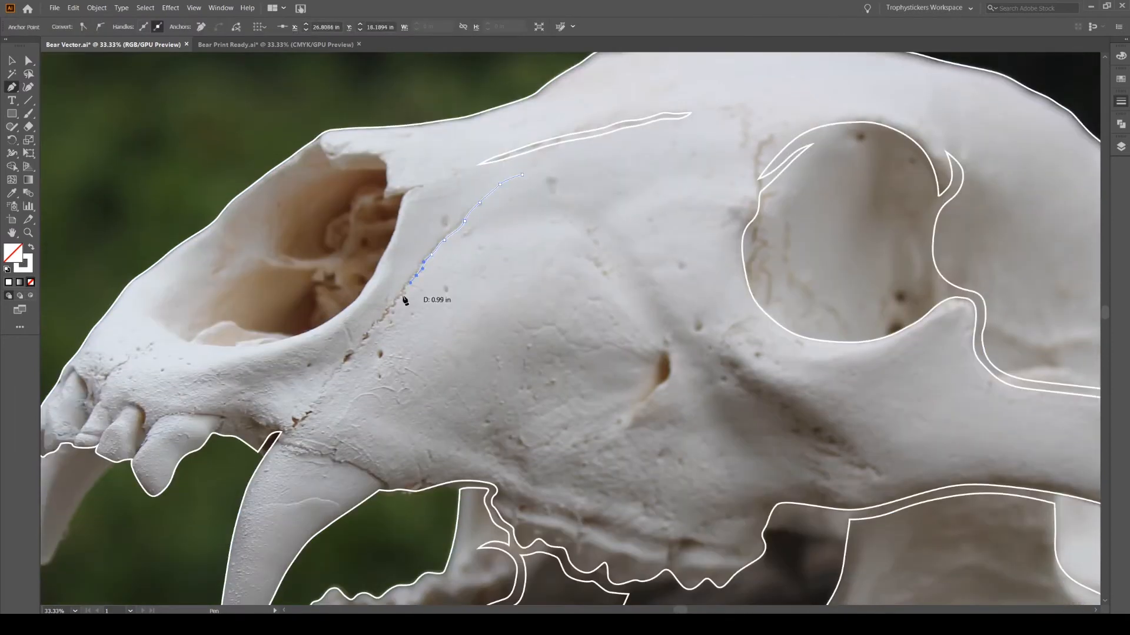
mouse_move(345, 368)
left_mouse_down()
mouse_move(400, 328)
mouse_move(422, 283)
left_mouse_up()
left_click(376, 357)
Step: Trace the return edge back up along the diagonal suture and close the narrow strip at its upper end
scroll(403, 341, "up", 1)
scroll(450, 233, "up", 1)
left_click_drag(508, 178, 535, 175)
scroll(521, 171, "up", 1)
mouse_move(549, 154)
left_mouse_down()
mouse_move(557, 147)
mouse_move(523, 156)
left_mouse_up()
scroll(557, 147, "up", 3)
scroll(556, 147, "right", 3)
scroll(523, 156, "right", 2)
left_click_drag(501, 170, 521, 145)
scroll(521, 147, "up", 3)
left_click_drag(484, 214, 501, 200)
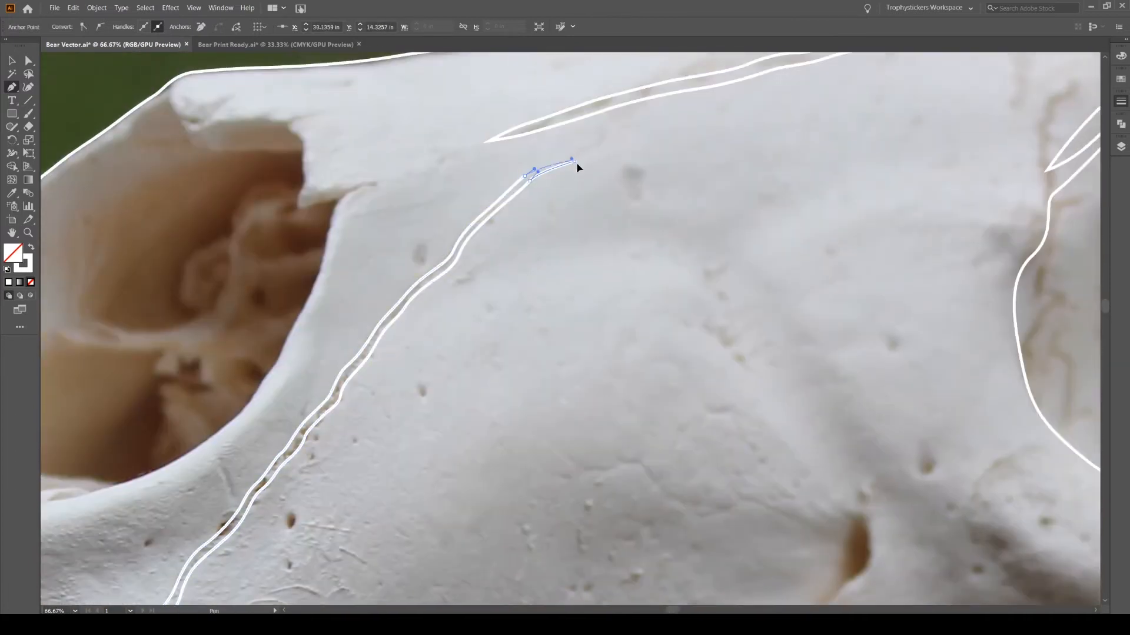
left_click_drag(574, 162, 577, 164)
Step: Draw a thin closed sliver with the Pen tool along the gum line at the root of the large upper canine
scroll(556, 191, "down", 4)
scroll(524, 276, "down", 1)
scroll(450, 297, "up", 3)
left_click(390, 277)
left_click_drag(446, 292, 452, 296)
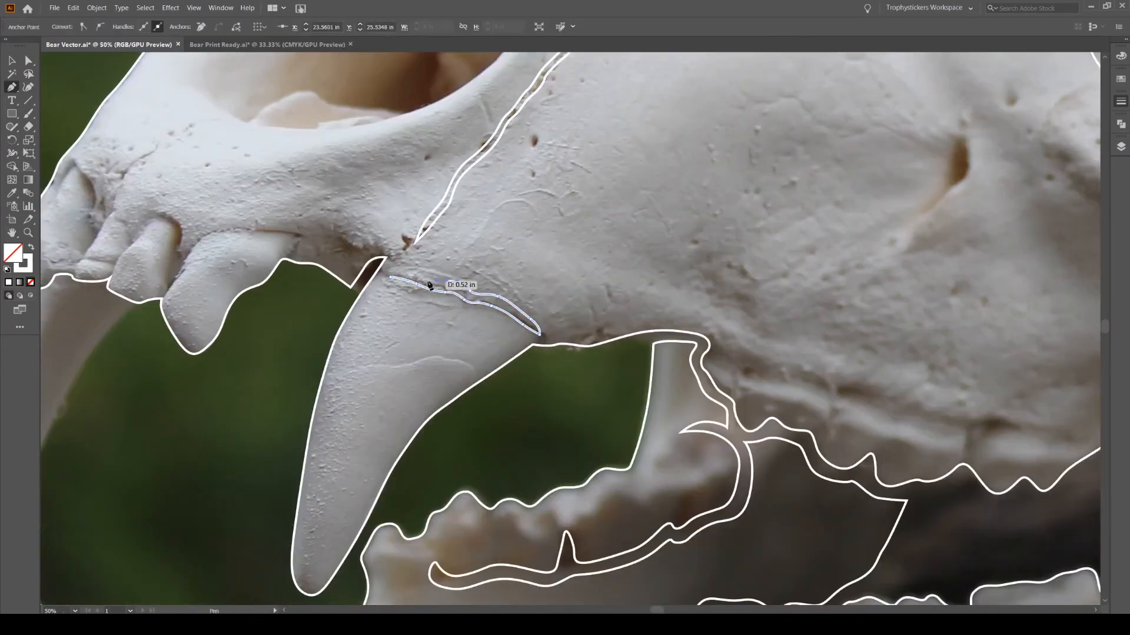
Step: Draw a long thin closed strip with the Pen tool along the ridge above the upper molars
scroll(493, 323, "down", 3)
scroll(493, 323, "right", 6)
left_click(383, 186)
left_click_drag(419, 198, 439, 201)
left_click_drag(479, 208, 494, 213)
left_click_drag(519, 218, 575, 253)
left_click_drag(546, 241, 528, 231)
left_click_drag(504, 225, 484, 222)
left_click_drag(462, 212, 386, 198)
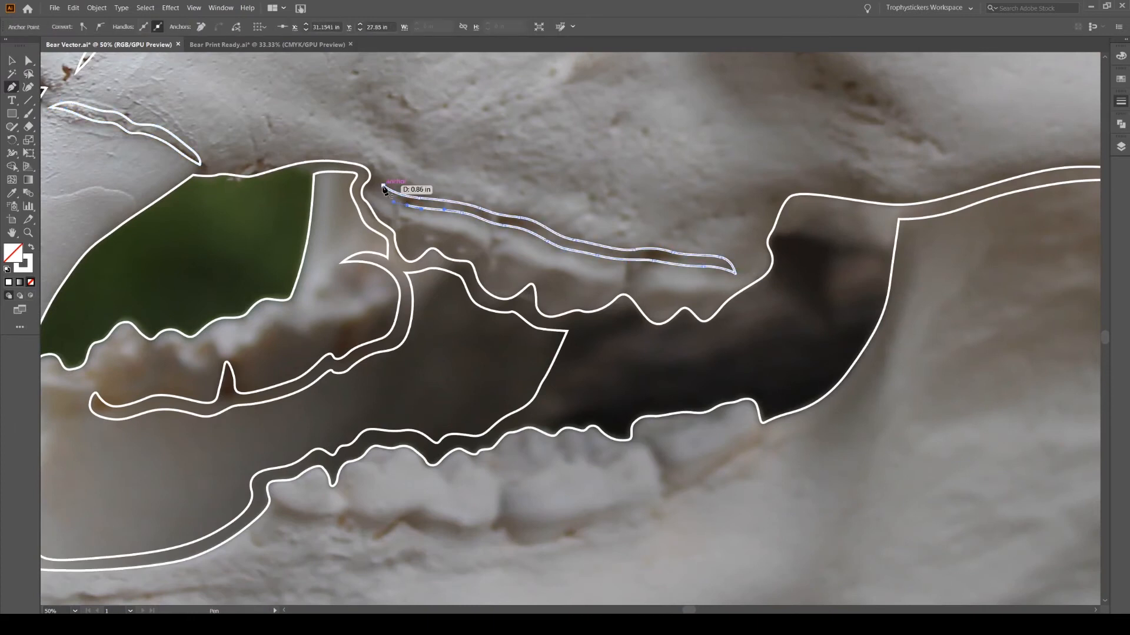
Step: Draw a closed crescent with the Pen tool beneath the small tooth just behind the lower canine
scroll(399, 258, "down", 2)
left_click_drag(302, 373, 731, 290)
scroll(640, 337, "up", 3)
left_click(598, 324)
left_click_drag(623, 338, 637, 339)
left_click_drag(654, 334, 657, 330)
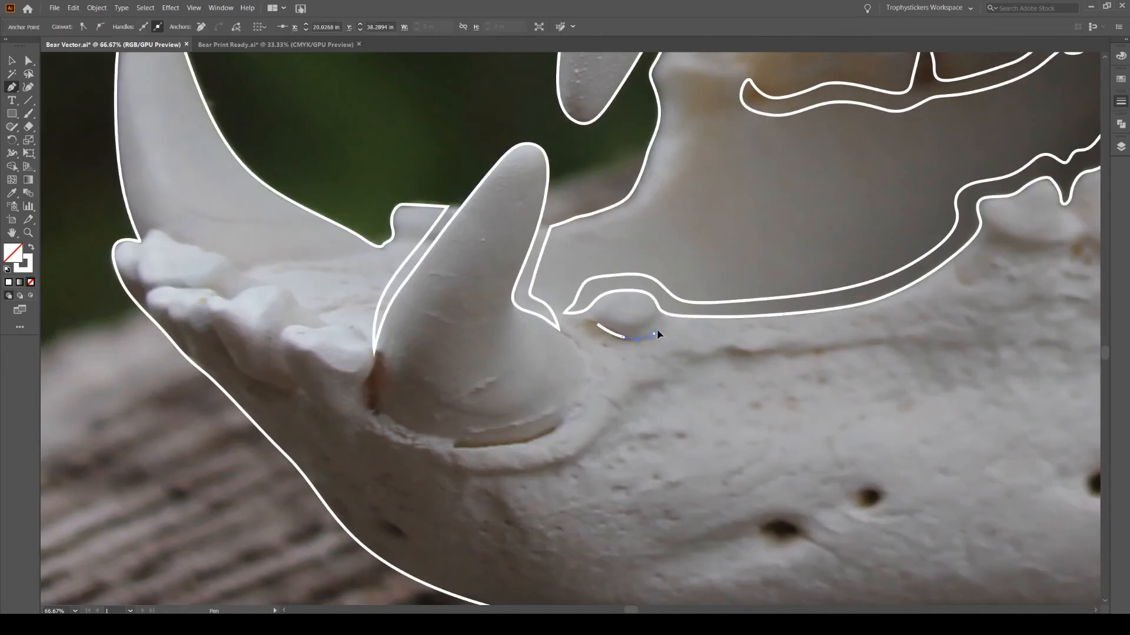
left_click(597, 325)
Step: Trace the gum line curving around the base of the near lower canine, undoing misplaced anchor points
scroll(591, 294, "down", 3)
left_click(580, 254)
left_click_drag(585, 288, 530, 346)
left_click_drag(472, 355, 449, 355)
key("ctrl+z")
key("ctrl+z")
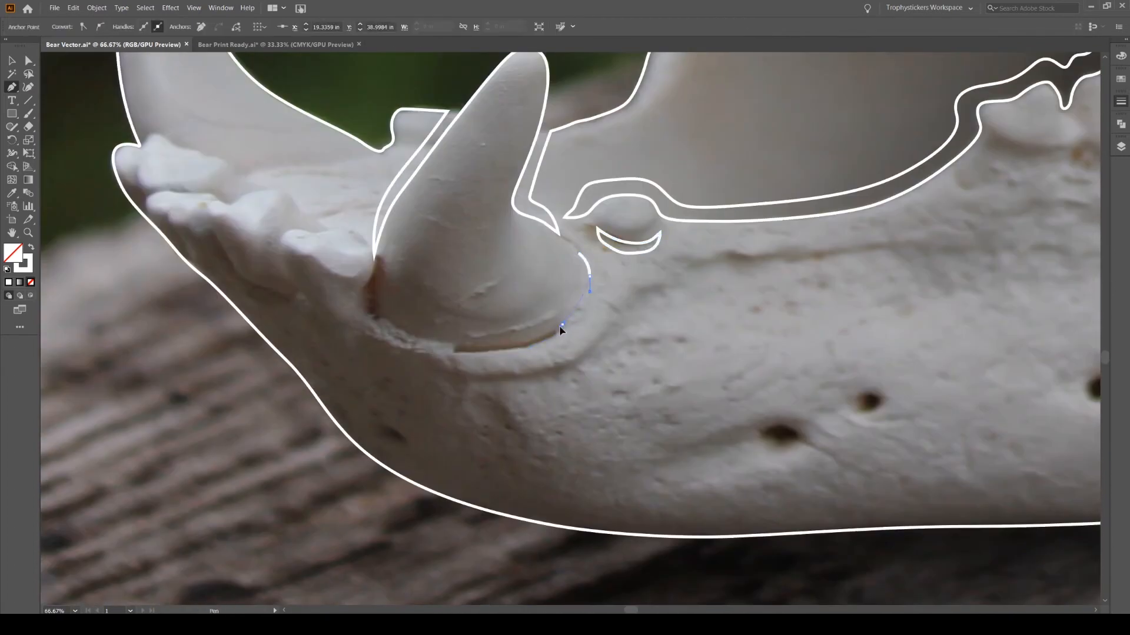
scroll(448, 351, "left", 1)
left_click_drag(433, 341, 395, 324)
key("ctrl+z")
key("ctrl+z")
key("ctrl+z")
key("ctrl+z")
key("ctrl+z")
Step: Continue the gum line path from the lower canine around the bases and gaps of the lower incisors
scroll(608, 269, "left", 3)
left_click(501, 289)
mouse_move(522, 328)
left_mouse_down()
mouse_move(587, 347)
mouse_move(571, 357)
left_mouse_up()
left_click(492, 314)
left_click_drag(527, 343, 457, 295)
scroll(493, 315, "left", 2)
left_click(502, 306)
left_click_drag(431, 282, 531, 297)
scroll(420, 272, "left", 1)
left_click(444, 232)
left_click_drag(516, 276, 537, 294)
left_click(514, 245)
left_click_drag(551, 311, 558, 319)
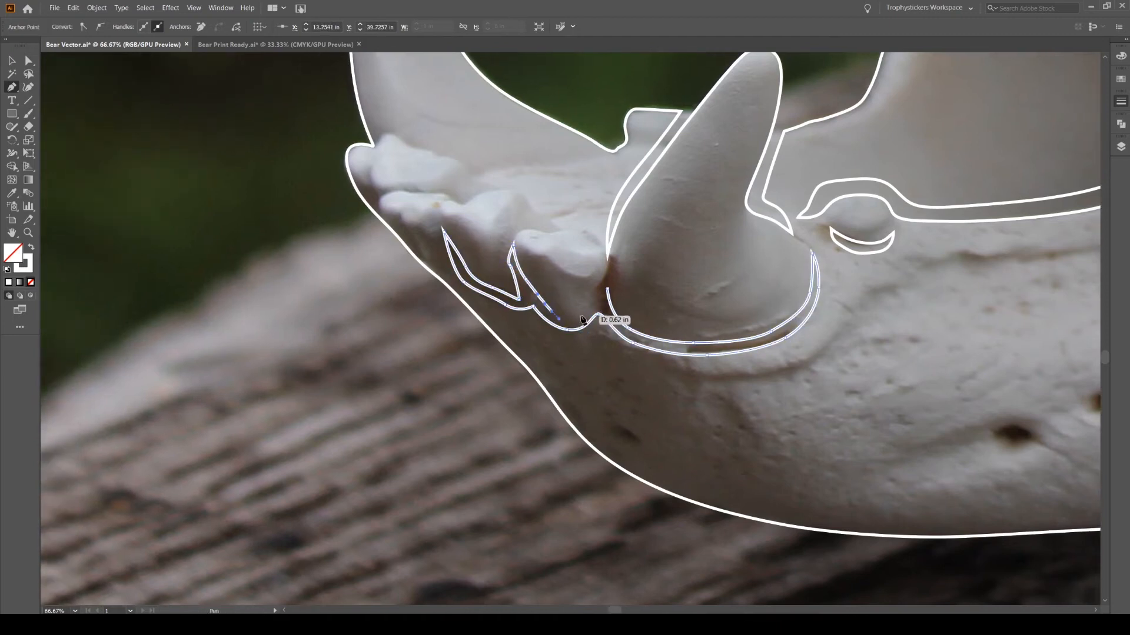
Step: Outline the front hole in the lower jaw with the Pen tool, including its pointed tail toward the canine
scroll(641, 258, "down", 2)
scroll(640, 258, "right", 4)
scroll(739, 356, "up", 3)
left_click(587, 292)
left_click_drag(550, 300, 528, 310)
left_click_drag(487, 321, 469, 327)
left_click(454, 335)
left_click_drag(623, 316, 609, 305)
Step: Outline the two small round holes farther back in the lower jaw as closed paths
scroll(609, 301, "right", 3)
left_click(389, 292)
left_click(515, 253)
mouse_move(527, 282)
left_mouse_down()
mouse_move(550, 268)
mouse_move(476, 257)
left_mouse_up()
scroll(518, 247, "right", 3)
left_click(667, 224)
scroll(600, 294, "down", 5)
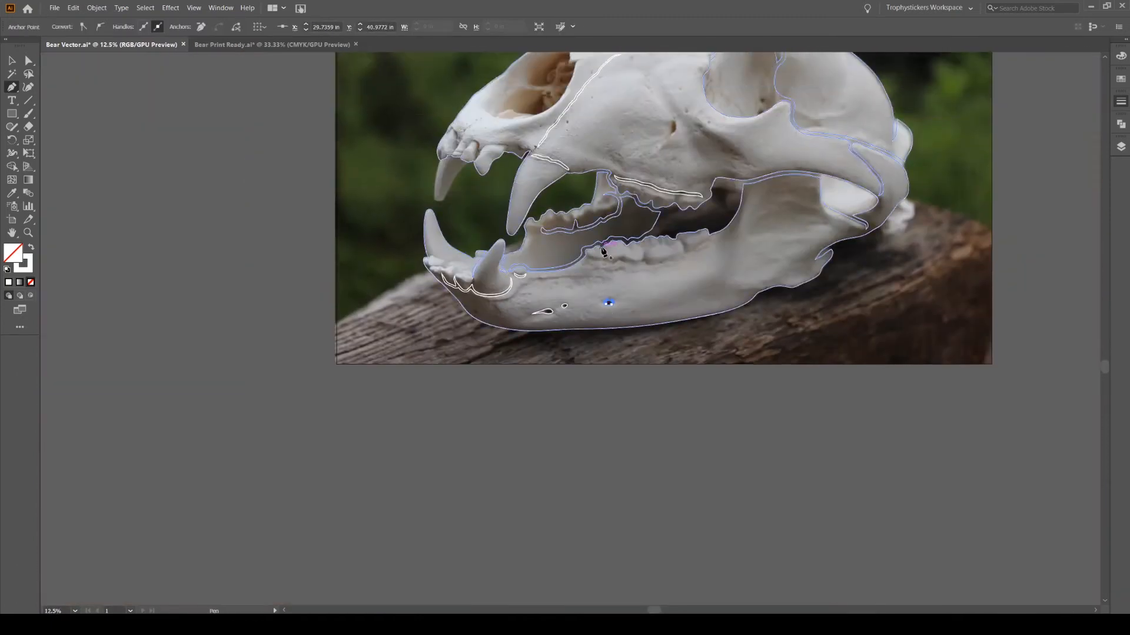
Step: Trace the gum line beneath the front and middle lower molars with the Pen tool, following the gaps between teeth
scroll(594, 259, "up", 3)
left_click_drag(690, 249, 691, 249)
left_click_drag(704, 253, 711, 259)
left_click_drag(734, 263, 741, 264)
scroll(739, 263, "right", 3)
left_click_drag(681, 266, 743, 276)
scroll(743, 275, "right", 3)
left_click_drag(695, 262, 707, 257)
left_click_drag(744, 253, 757, 252)
left_click(776, 242)
Step: Extend the molar gum line around the last lower molar to its rear end
scroll(776, 242, "right", 3)
left_click_drag(706, 203, 706, 193)
mouse_move(778, 183)
left_mouse_down()
mouse_move(790, 177)
mouse_move(797, 188)
left_mouse_up()
left_click(804, 167)
Step: Trace the return edge beneath the lower molars and close the gum line strip at the front molar
left_click_drag(759, 208, 747, 216)
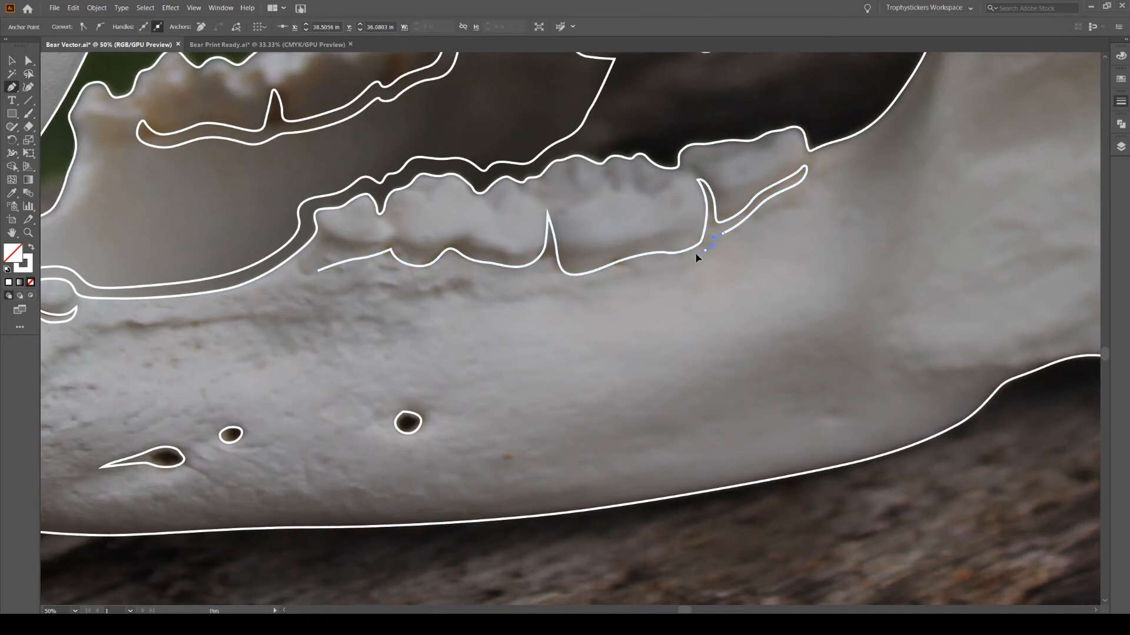
left_click_drag(599, 282, 599, 282)
key("ctrl+z")
left_click_drag(615, 275, 506, 276)
left_click_drag(481, 271, 461, 269)
left_click_drag(442, 266, 394, 270)
left_click(387, 263)
left_click_drag(364, 267, 303, 265)
Step: Draw a closed L-shaped sliver with the Pen tool along the recess in the rear of the lower jaw
scroll(517, 299, "down", 3)
left_click_drag(688, 173, 554, 277)
scroll(593, 226, "up", 1)
scroll(591, 225, "up", 1)
left_click(587, 218)
left_click_drag(551, 333, 561, 348)
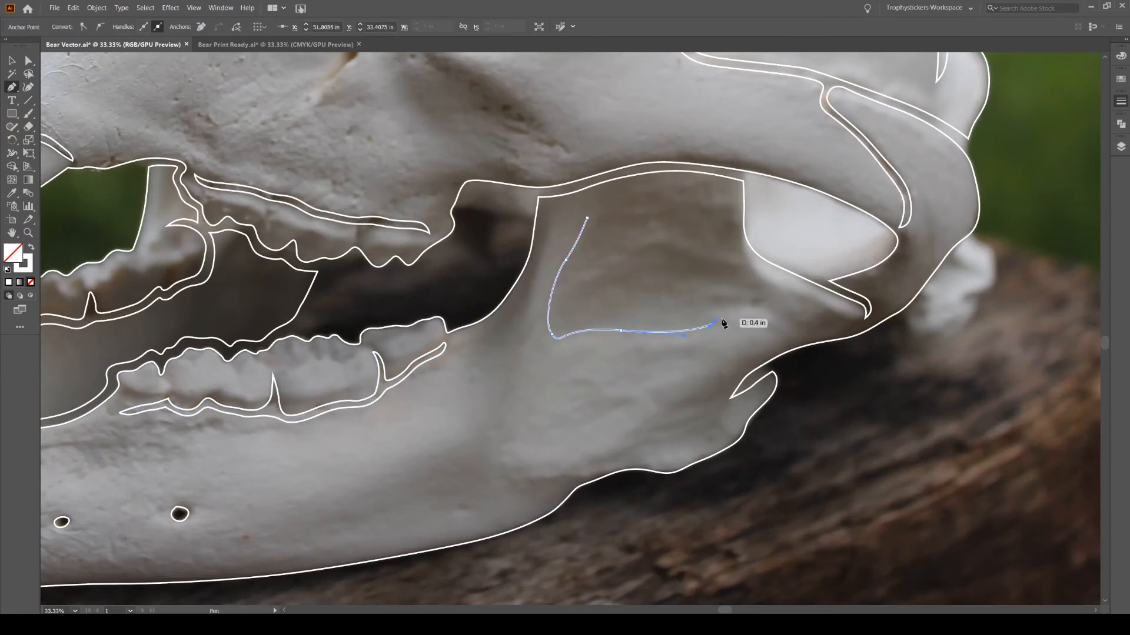
left_click_drag(587, 218, 593, 240)
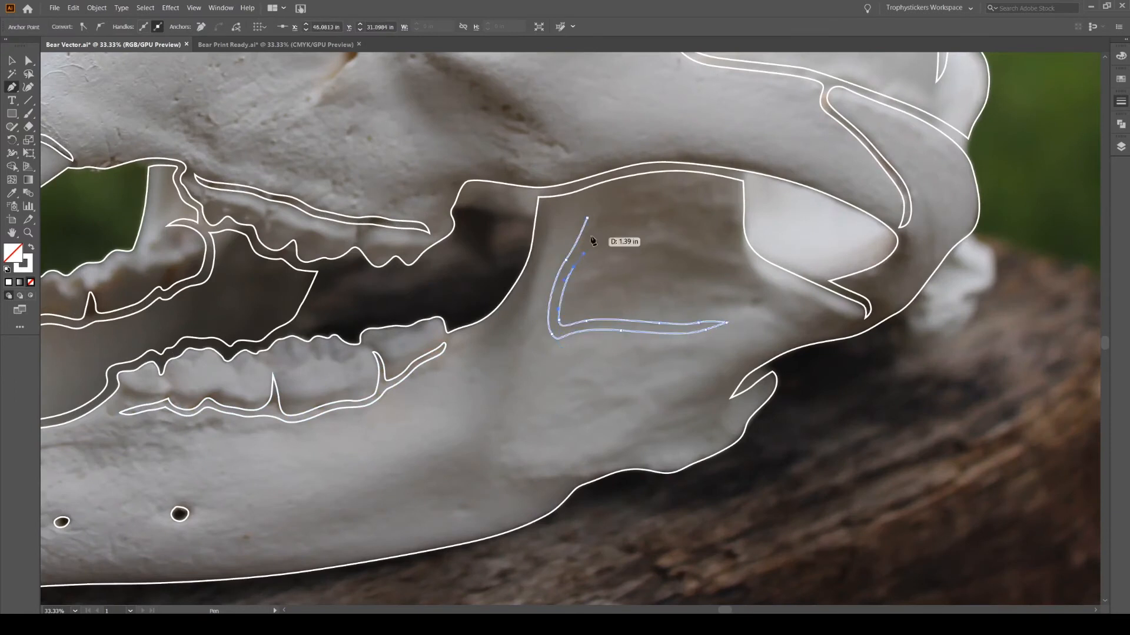
Step: Draw a closed sliver along the shaded crease running diagonally below the eye socket on the cheekbone
scroll(646, 215, "down", 3)
scroll(616, 253, "up", 4)
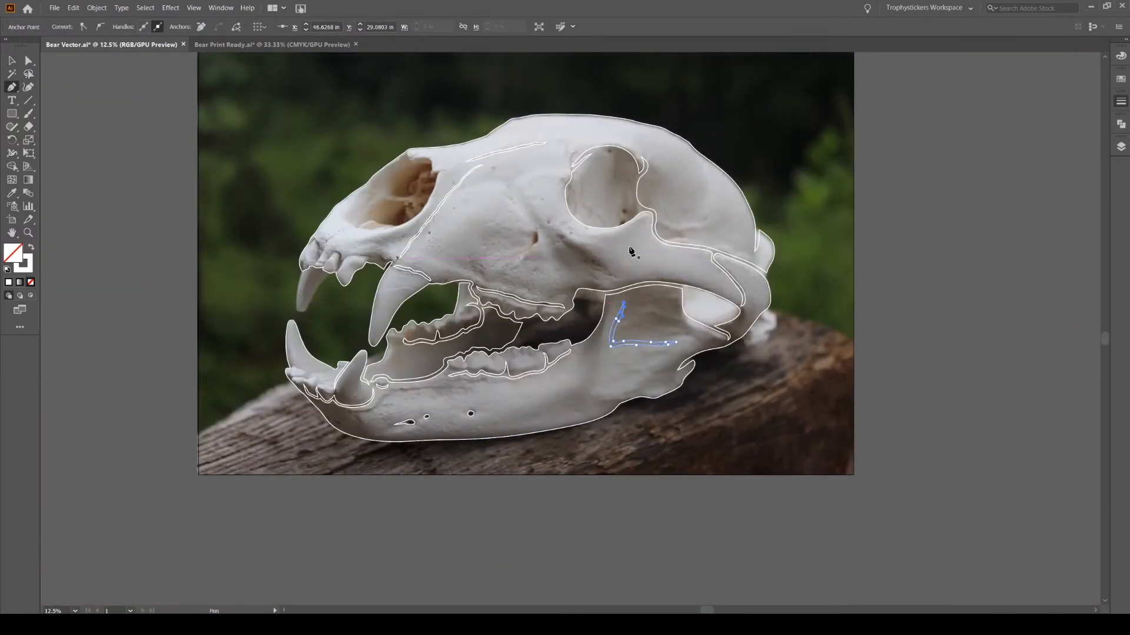
scroll(631, 252, "up", 2)
key("Escape")
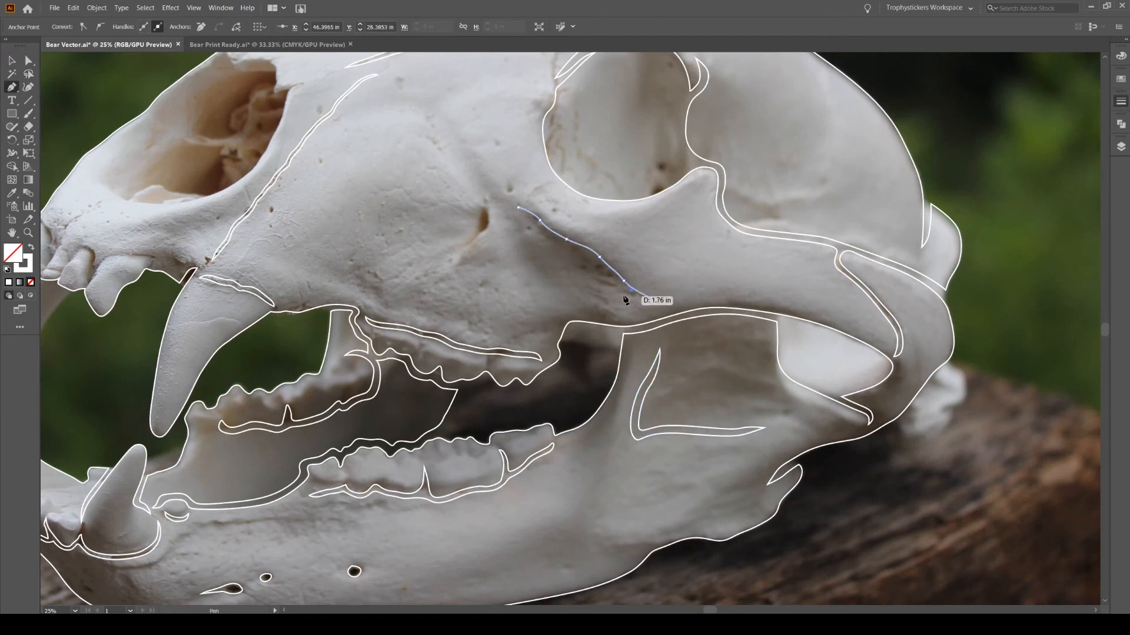
left_click_drag(514, 199, 514, 198)
Step: Draw a second, straighter diagonal sliver on the cheek between the small opening and the cheekbone crease
scroll(488, 205, "up", 3)
left_click(453, 200)
left_click_drag(477, 232, 482, 244)
left_click_drag(506, 285, 520, 312)
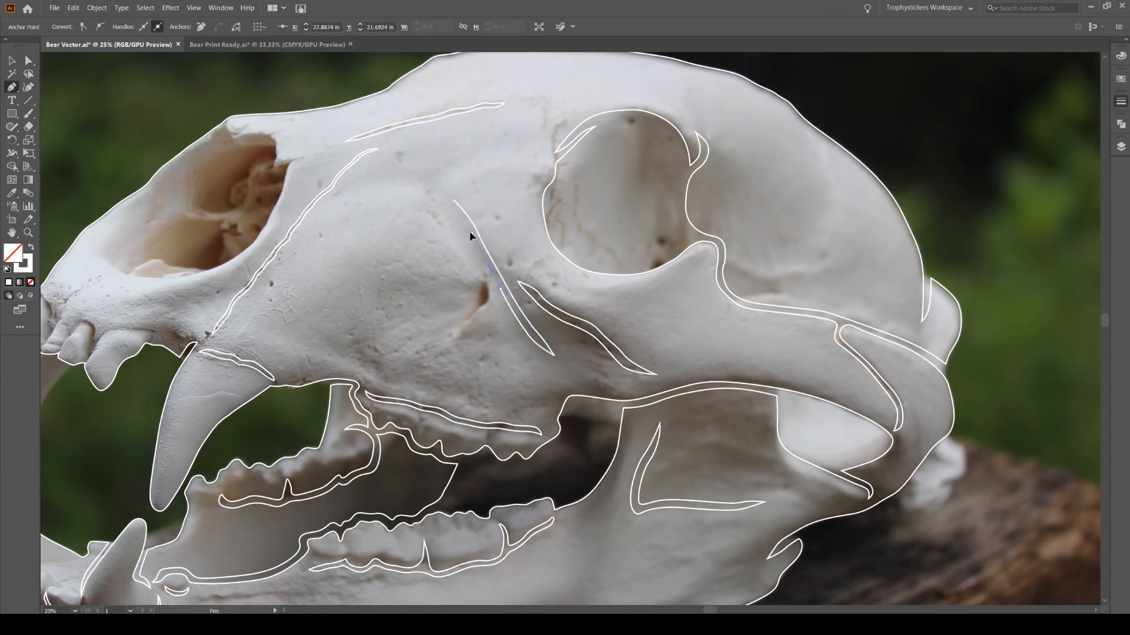
key("Escape")
Step: Outline the brown opening on the cheek with the Pen tool, tapering it to a point at its lower end
scroll(486, 307, "up", 2)
left_click(484, 259)
left_click_drag(492, 280, 492, 290)
left_click_drag(484, 305, 477, 309)
left_click_drag(469, 318, 463, 325)
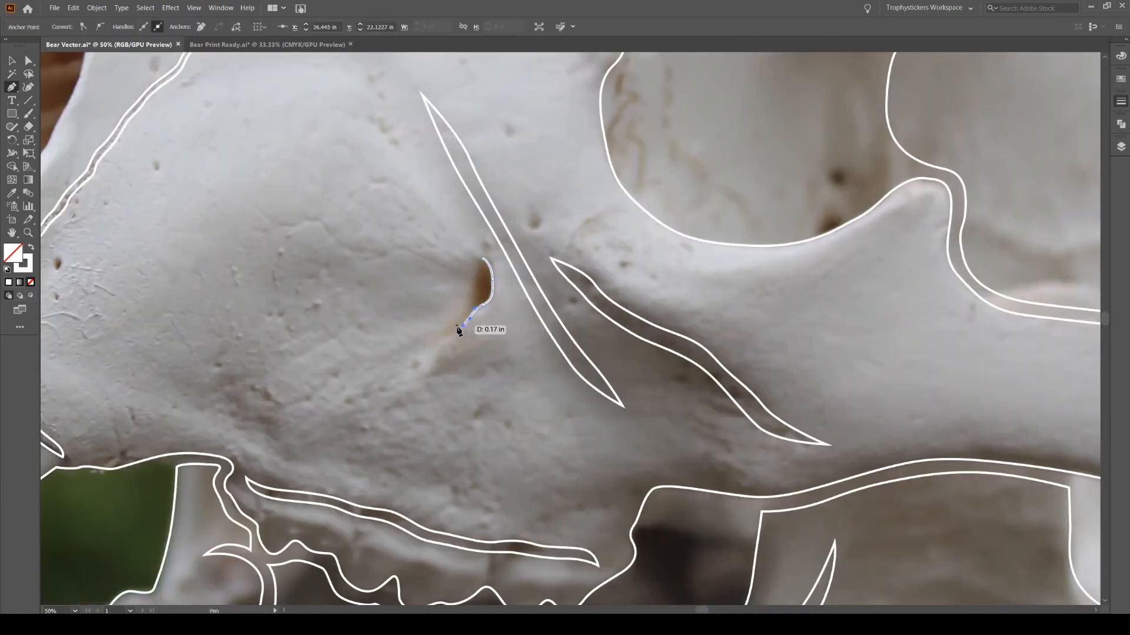
left_click_drag(489, 264, 491, 266)
Step: Draw a small closed crescent with the Pen tool on the rear of the braincase behind the eye socket
scroll(484, 282, "down", 3)
scroll(712, 206, "up", 1)
left_click(692, 212)
left_click_drag(699, 252, 693, 267)
left_click(679, 288)
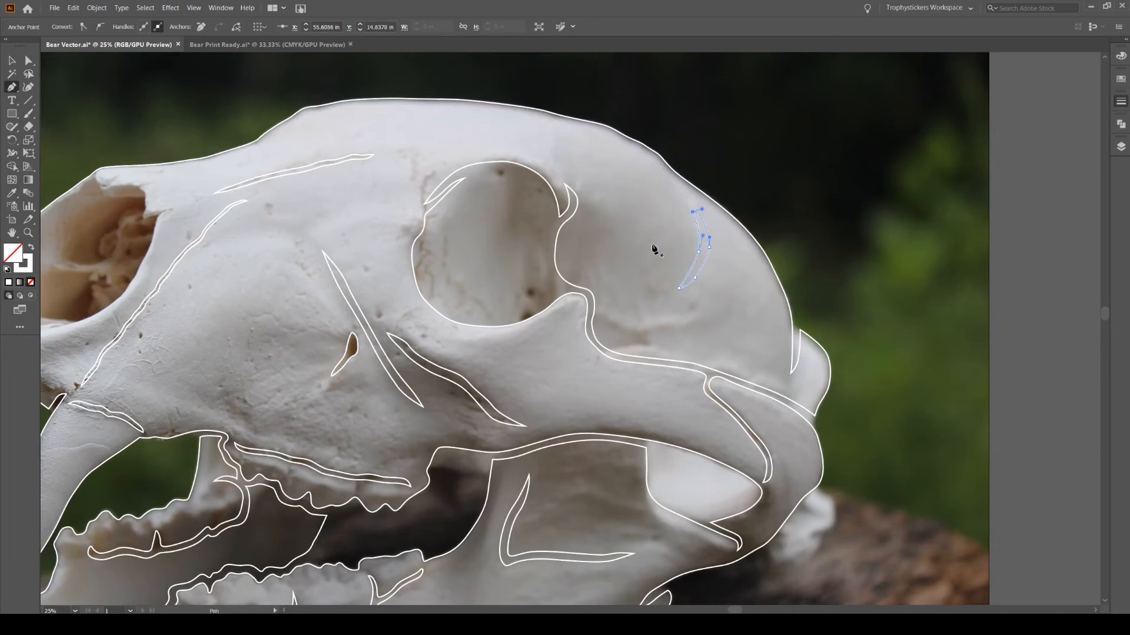
Step: Trace the top edges of the front lower incisors from the foremost tooth toward the near canine and back
scroll(654, 248, "down", 2)
scroll(529, 294, "left", 3)
scroll(471, 318, "down", 3)
scroll(438, 330, "up", 5)
left_click(437, 323)
left_click_drag(497, 322, 512, 333)
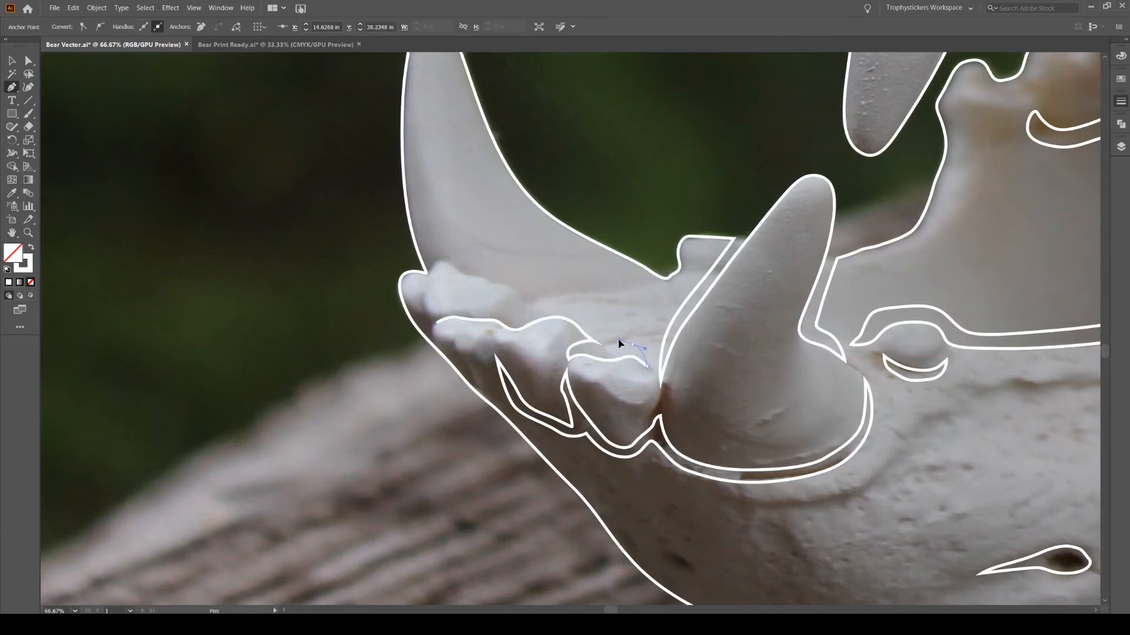
left_click_drag(544, 307, 561, 327)
Step: Continue the incisor path with a pointed sliver behind the teeth and around the top of the far incisor
scroll(524, 320, "up", 1)
left_click_drag(602, 325, 499, 306)
left_click(647, 318)
left_click(532, 323)
left_click_drag(483, 302, 453, 327)
scroll(460, 289, "up", 1)
key("ctrl+z")
left_click_drag(443, 330, 434, 335)
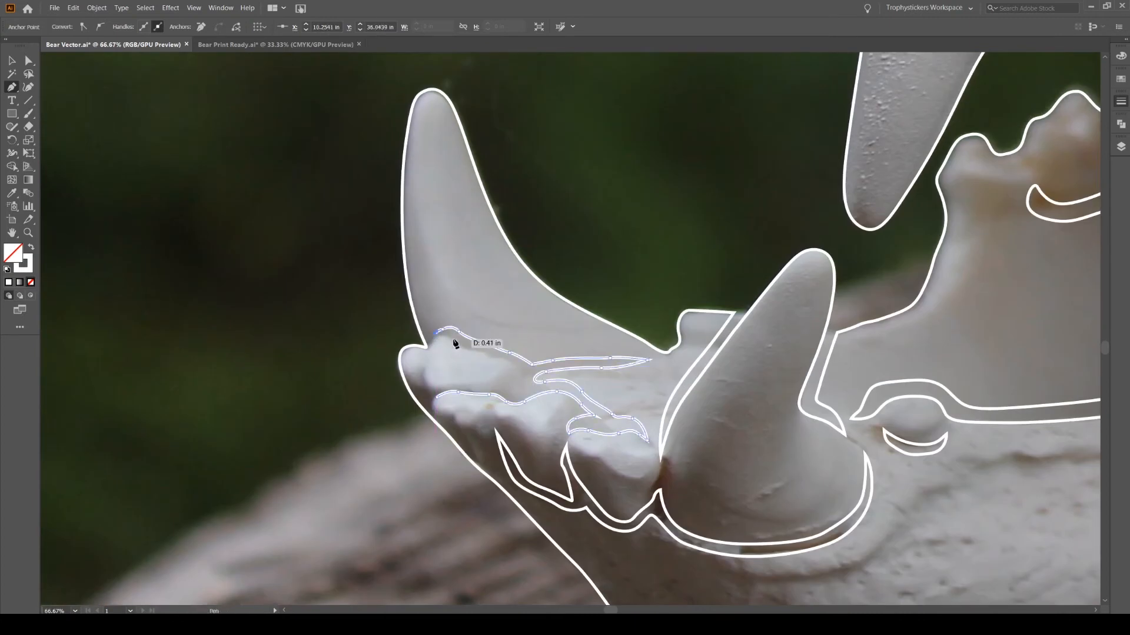
Step: Trace the lower edge of the far incisor back and close the path at the foremost lower incisor
left_click_drag(518, 365, 525, 372)
left_click_drag(522, 383, 516, 386)
left_click_drag(501, 386, 434, 415)
scroll(495, 379, "down", 3)
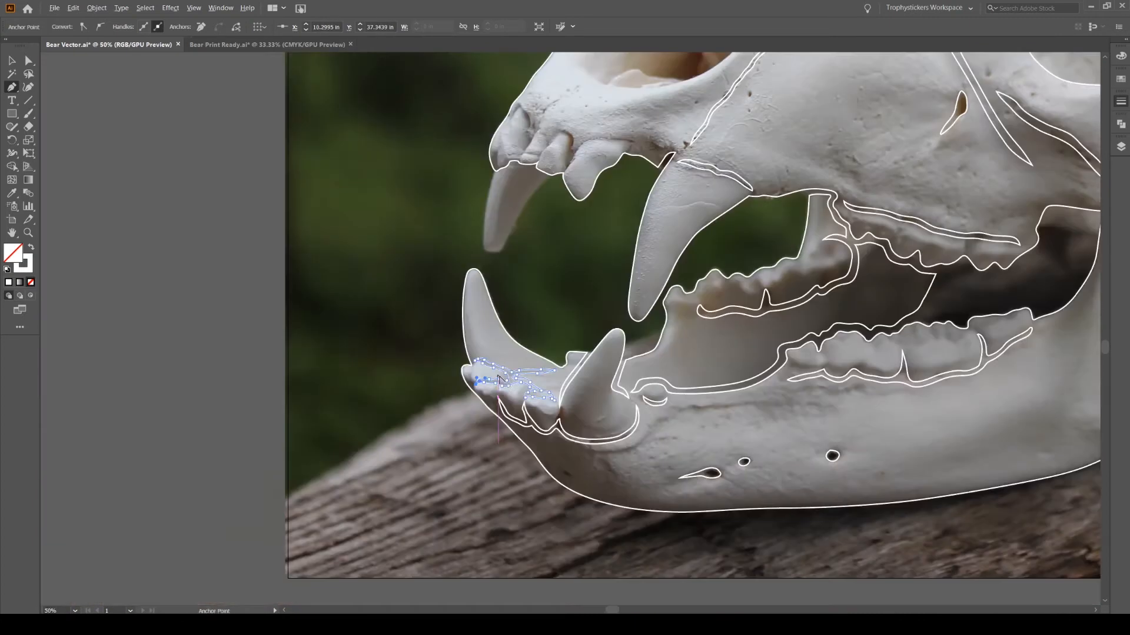
Step: Trace the gum line over the upper incisors with the Pen tool, from the rearmost incisor to the foremost one
scroll(482, 353, "right", 2)
scroll(471, 330, "up", 4)
scroll(440, 290, "up", 1)
left_click_drag(410, 321, 421, 317)
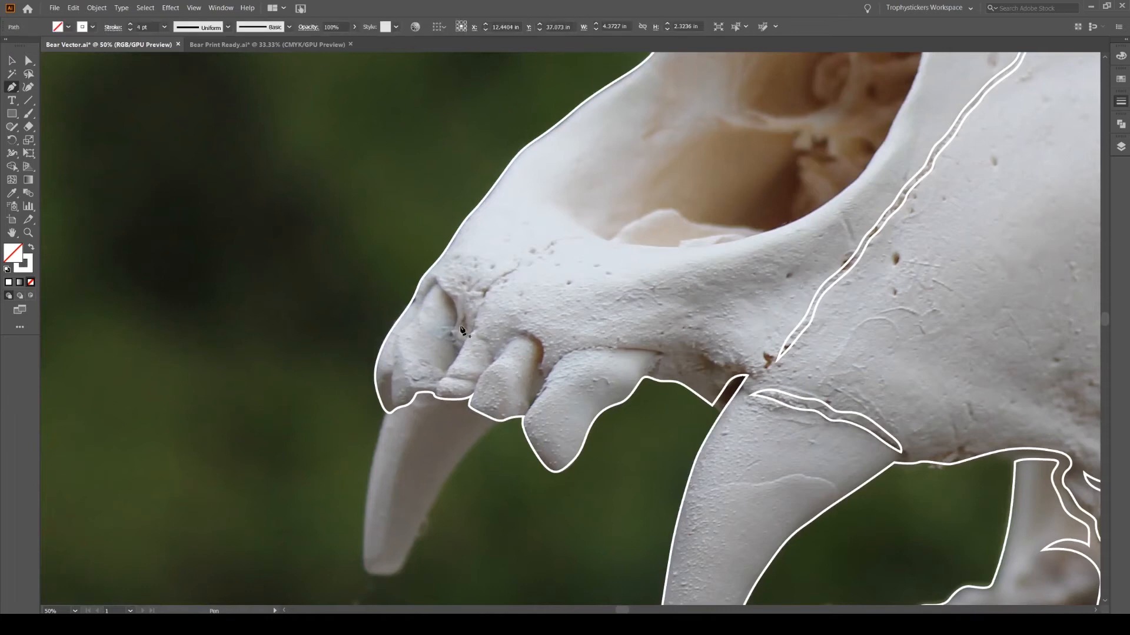
left_click_drag(543, 382, 544, 390)
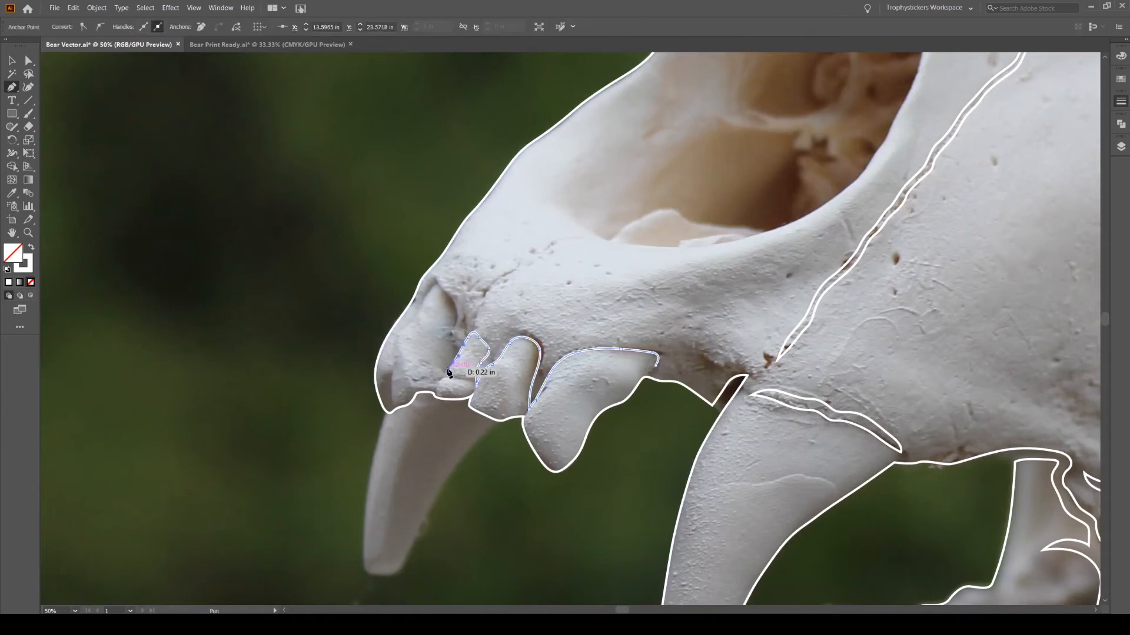
left_click_drag(451, 332, 454, 325)
left_click_drag(455, 308, 441, 274)
left_click(415, 319)
Step: Trace a parallel edge above the upper incisors back to the rearmost one and close the gum line path
left_click_drag(457, 288, 492, 325)
scroll(501, 338, "up", 1)
left_click_drag(499, 370, 520, 388)
scroll(585, 374, "right", 5)
left_click(510, 393)
scroll(523, 348, "down", 4)
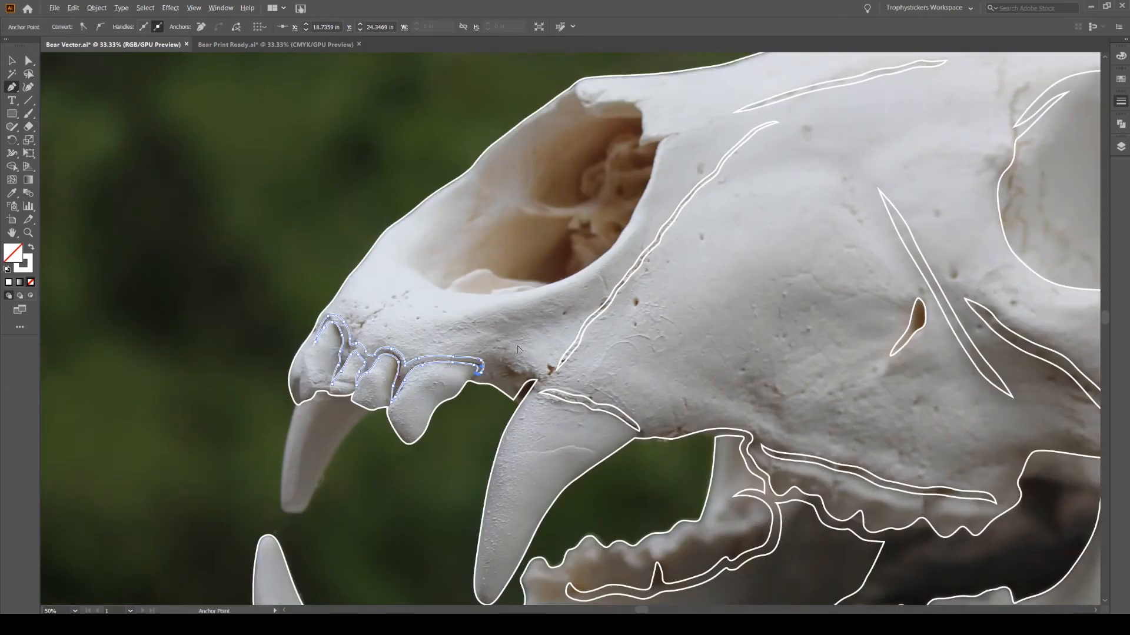
Step: Outline the far upper canine with a closed path running down its front, around the tip and back along the gum edge
scroll(522, 346, "down", 3)
scroll(306, 272, "up", 4)
left_click(292, 247)
left_click_drag(280, 293, 275, 315)
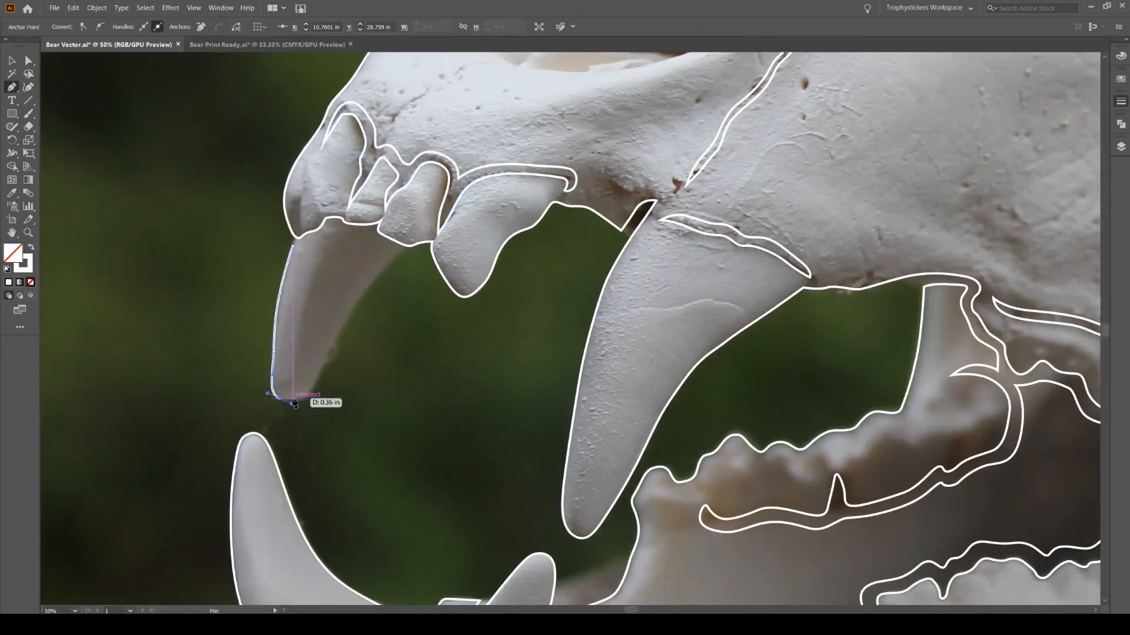
left_click_drag(395, 255, 330, 239)
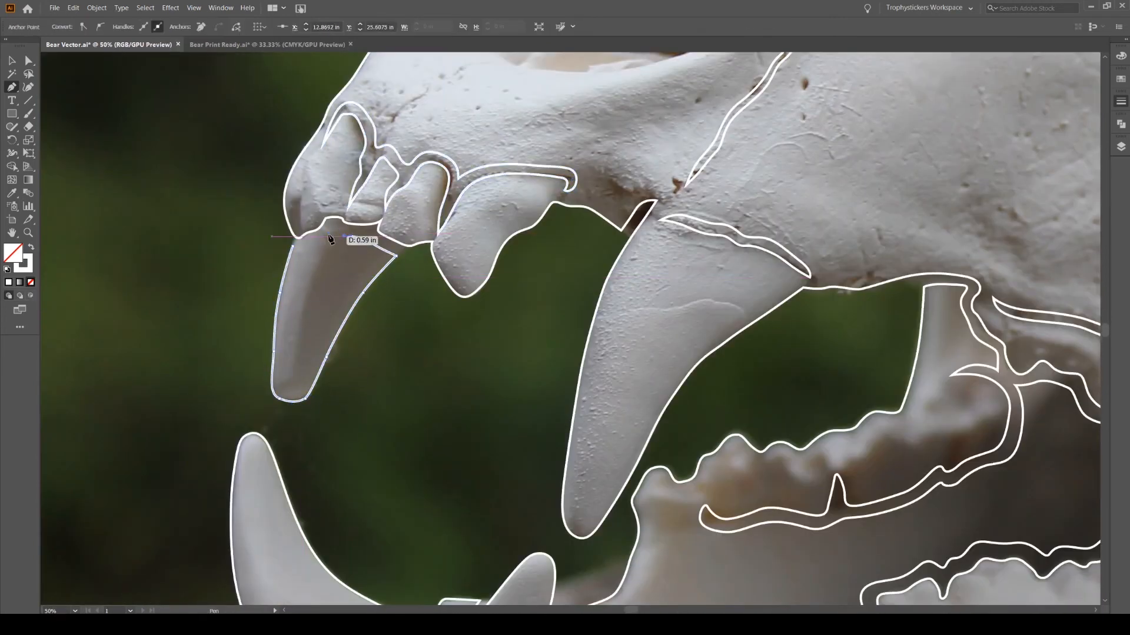
left_click(292, 246)
Step: Select all the traced paths to check the whole skull outline, and clear the selection
scroll(320, 296, "down", 3)
scroll(402, 291, "down", 2)
key("ctrl+a")
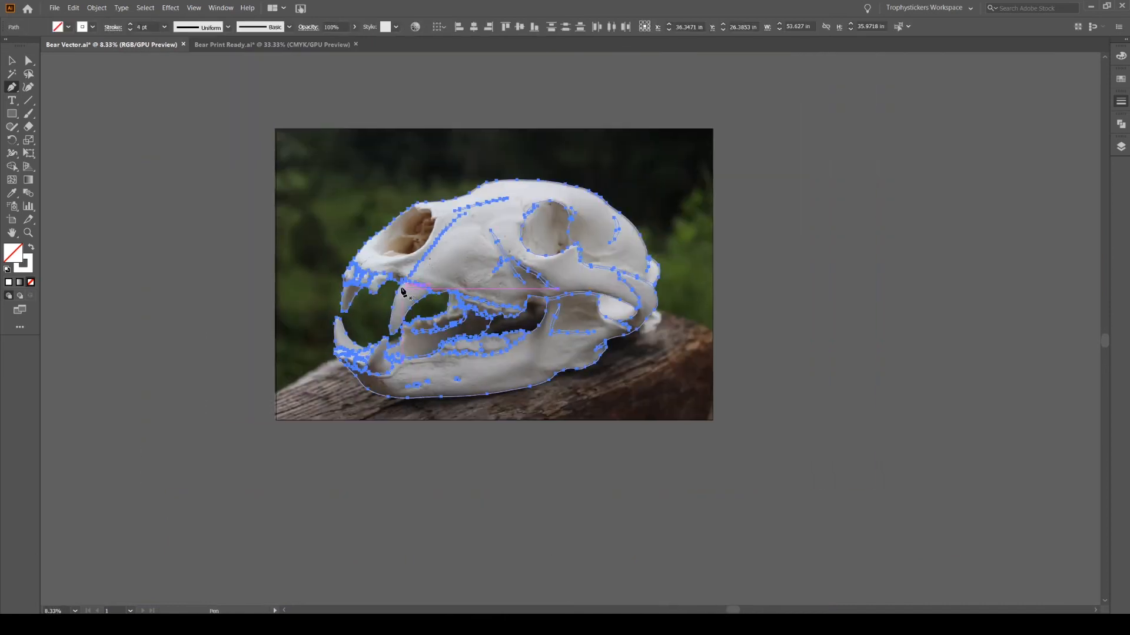
scroll(417, 218, "up", 4)
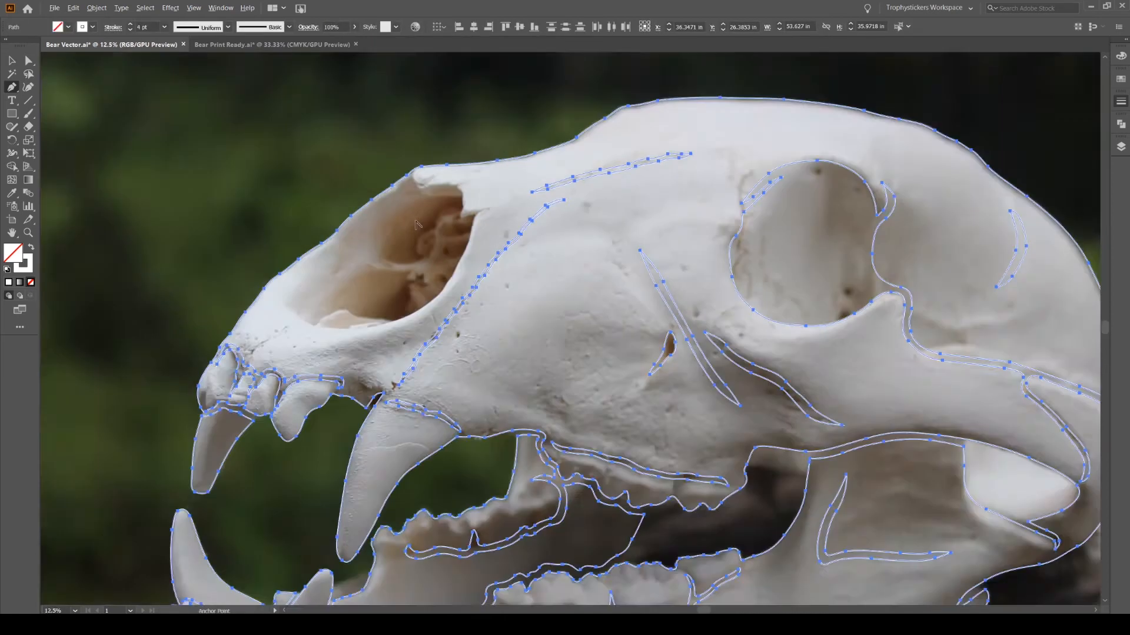
key("ctrl+shift+a")
Step: Start a path at the upper front of the nasal opening and trace its wavy top rim to the rear corner
left_click(391, 183)
left_click_drag(404, 167, 410, 162)
left_click_drag(413, 167, 416, 175)
left_click_drag(425, 184, 487, 197)
scroll(466, 178, "up", 1)
left_click_drag(486, 212, 488, 219)
scroll(481, 232, "down", 1)
left_click_drag(481, 229, 505, 230)
Step: Continue the nasal path down the rear rim and along the lower rim to the front of the opening
left_click_drag(501, 259, 495, 274)
scroll(489, 259, "down", 3)
left_click_drag(428, 290, 422, 292)
scroll(428, 283, "down", 3)
scroll(436, 271, "left", 1)
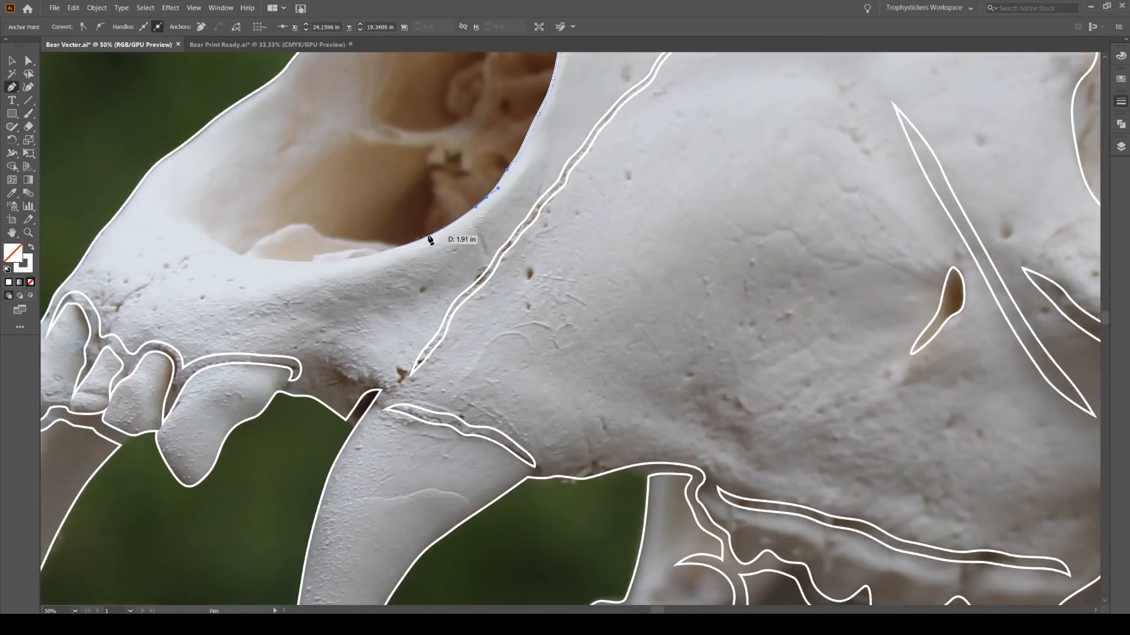
left_click_drag(425, 236, 400, 247)
scroll(424, 253, "left", 2)
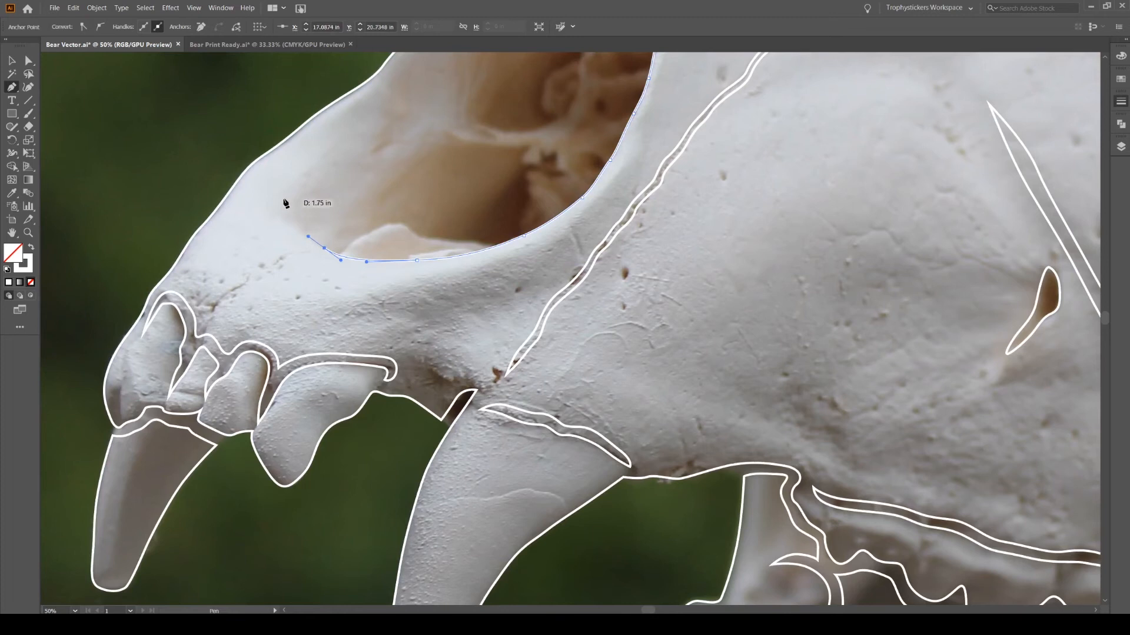
left_click_drag(284, 198, 285, 173)
scroll(298, 184, "up", 3)
Step: Trace back along the inner side of the front and lower nasal rim to a point at the lower bone ridge
left_click(320, 218)
left_click_drag(311, 224, 300, 257)
left_click_drag(294, 293, 297, 302)
left_click_drag(320, 317, 386, 337)
left_click_drag(440, 334, 408, 311)
left_click(477, 328)
left_click(444, 325)
Step: Continue the nasal path over the lower bone ridge and up the curved edge of the dark inner cavity
left_click_drag(386, 311, 373, 317)
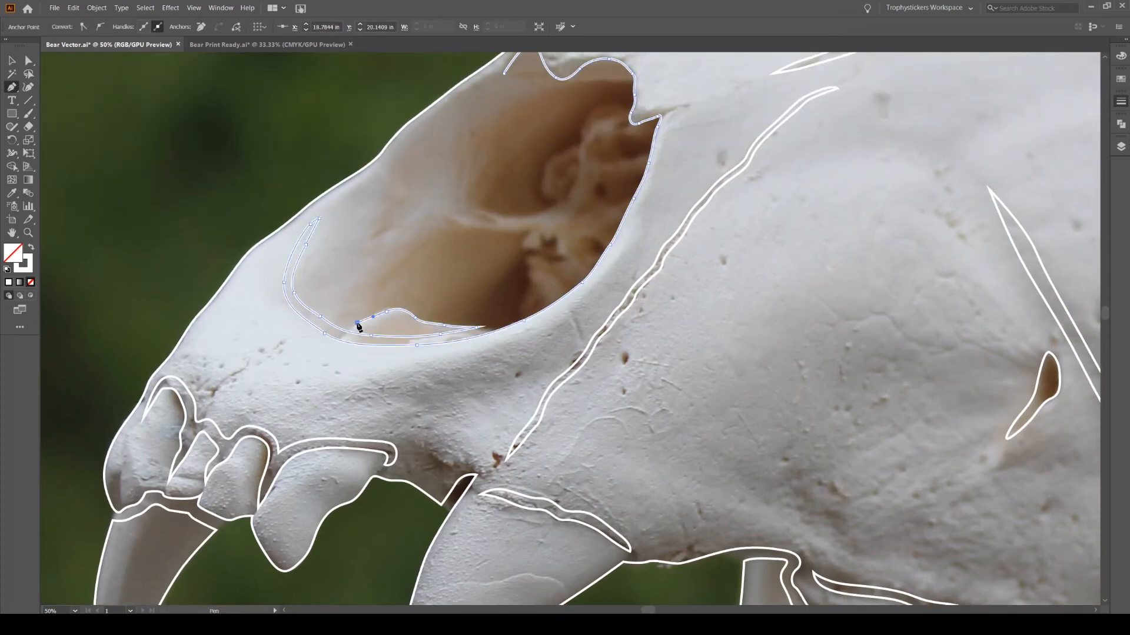
scroll(357, 347, "up", 3)
left_click_drag(363, 379, 371, 375)
left_click_drag(399, 367, 408, 364)
left_click_drag(428, 370, 434, 380)
scroll(440, 386, "right", 5)
scroll(356, 360, "down", 1)
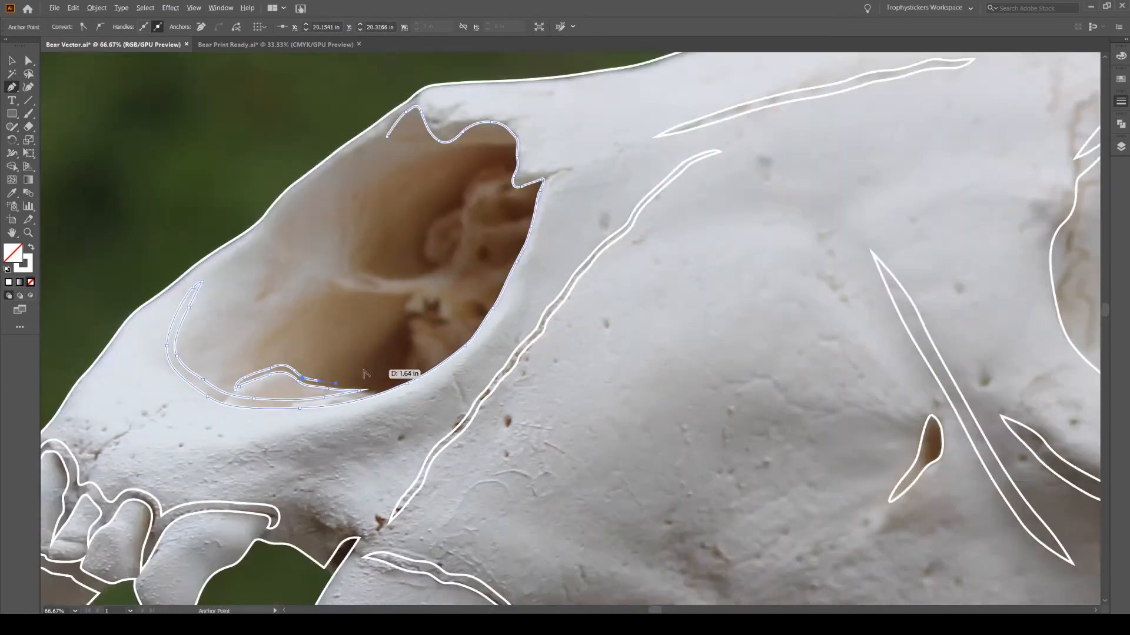
left_click_drag(367, 356, 378, 341)
left_click_drag(394, 315, 397, 310)
Step: Trace the pointed sliver and jagged bone edges in the middle of the nasal cavity, returning down toward the lower rim
scroll(411, 325, "up", 3)
scroll(412, 329, "up", 1)
left_click_drag(388, 383, 413, 399)
left_click_drag(423, 397, 424, 393)
left_click_drag(428, 385, 450, 406)
left_click_drag(433, 416, 426, 413)
left_click_drag(406, 409, 401, 412)
scroll(403, 412, "down", 2)
left_click_drag(407, 346, 405, 359)
Step: Extend the nasal path up the inside of the rear rim, tracing small rounded hooks around the dark hollows
left_click_drag(393, 401, 467, 355)
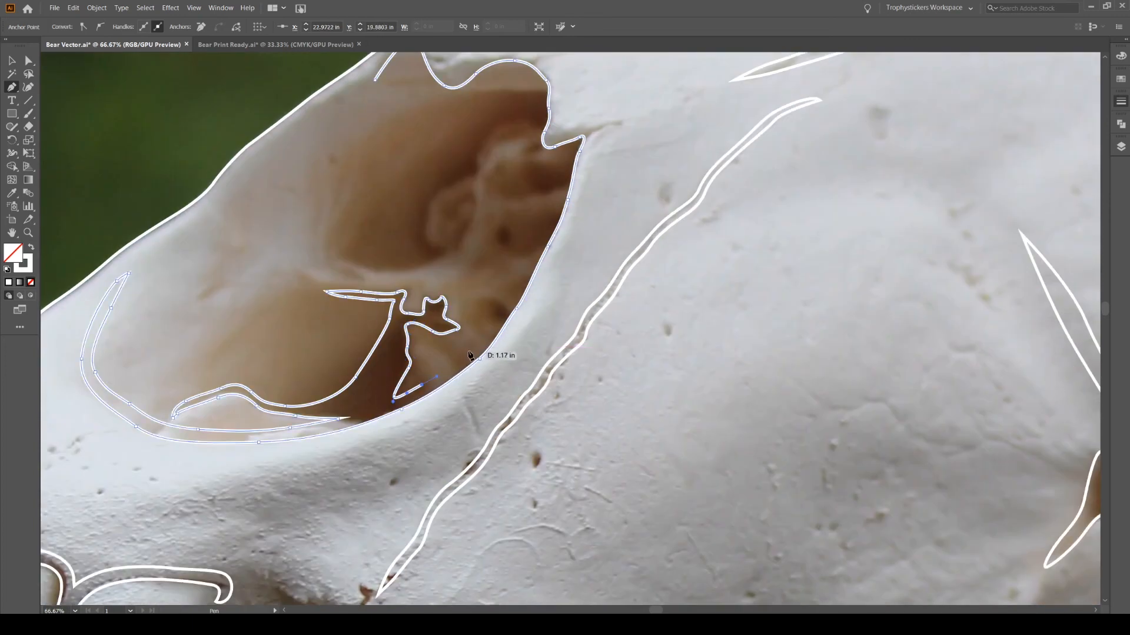
key("ctrl+z")
left_click(504, 302)
left_click_drag(521, 279, 525, 268)
left_click_drag(537, 267, 463, 363)
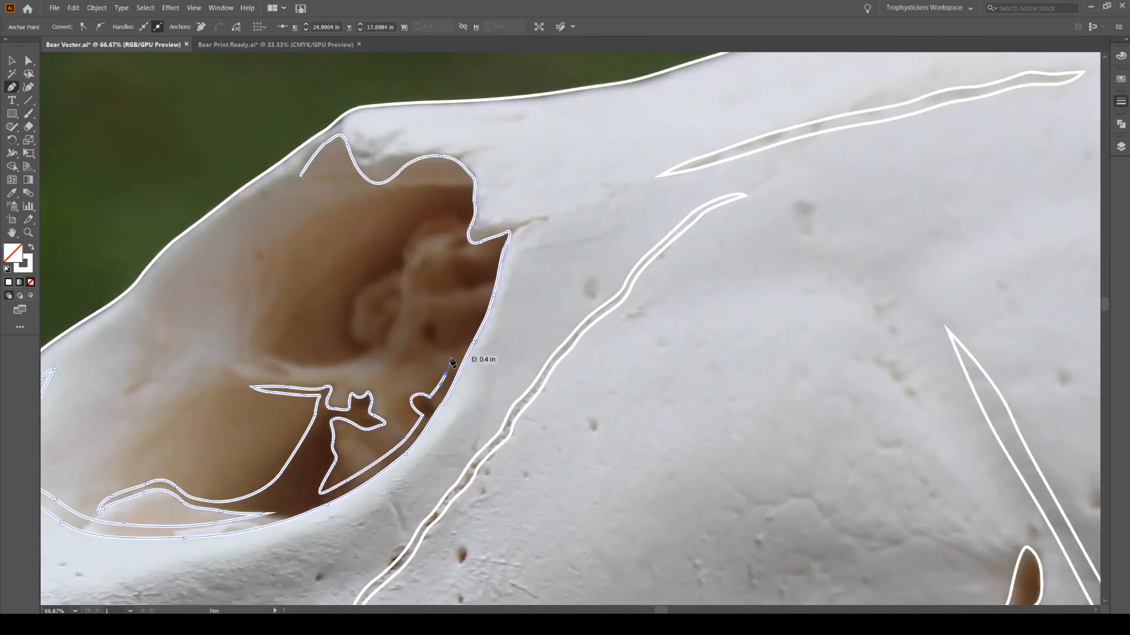
scroll(427, 365, "up", 1)
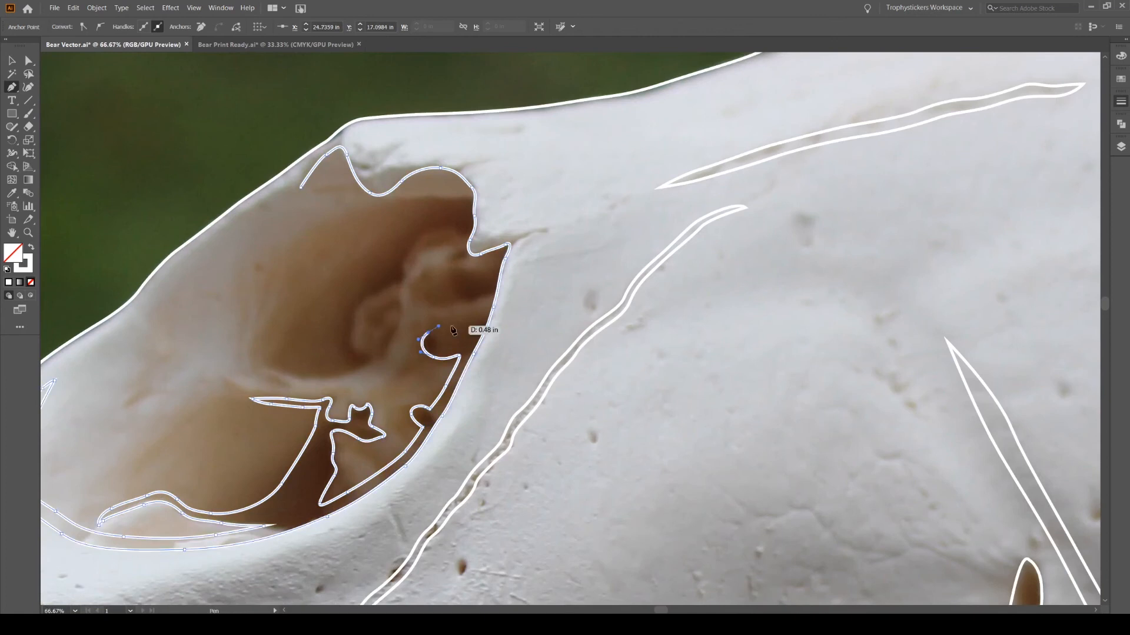
left_click(483, 298)
Step: Trace the next rounded hollow and the curled bone edge in the upper rear of the nasal cavity
scroll(484, 302, "up", 4)
left_click_drag(463, 346, 420, 342)
left_click_drag(423, 320, 459, 308)
scroll(459, 311, "up", 7)
left_click_drag(451, 373, 448, 366)
scroll(450, 374, "up", 2)
left_click_drag(456, 371, 450, 367)
Step: Trace the curved bone forms down through the centre of the nasal cavity and around their lower end
left_click_drag(321, 445, 418, 339)
left_click_drag(499, 313, 445, 357)
scroll(480, 312, "down", 2)
left_click_drag(459, 363, 465, 331)
scroll(468, 364, "down", 4)
mouse_move(414, 346)
left_mouse_down()
mouse_move(397, 345)
mouse_move(421, 348)
left_mouse_up()
left_click(357, 341)
left_click_drag(438, 337, 492, 333)
Step: Bring the nasal path back beneath the top rim and close it at its starting point
scroll(434, 333, "up", 8)
scroll(473, 342, "up", 2)
scroll(493, 334, "up", 3)
mouse_move(509, 338)
left_mouse_down()
mouse_move(515, 327)
mouse_move(426, 337)
left_mouse_up()
scroll(475, 333, "up", 3)
left_click(396, 336)
scroll(427, 351, "down", 7)
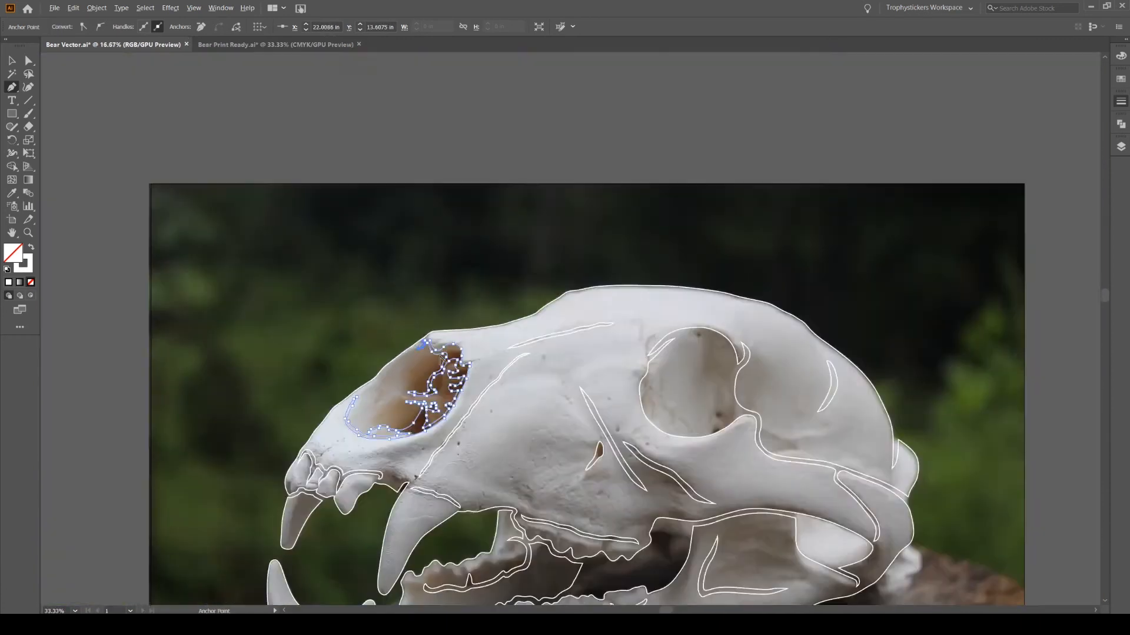
left_click_drag(610, 439, 561, 352)
scroll(560, 352, "up", 1)
Step: Swap fill and stroke on the skull outline and canine paths to give them a white fill with no stroke
left_click(12, 60)
left_click(282, 253)
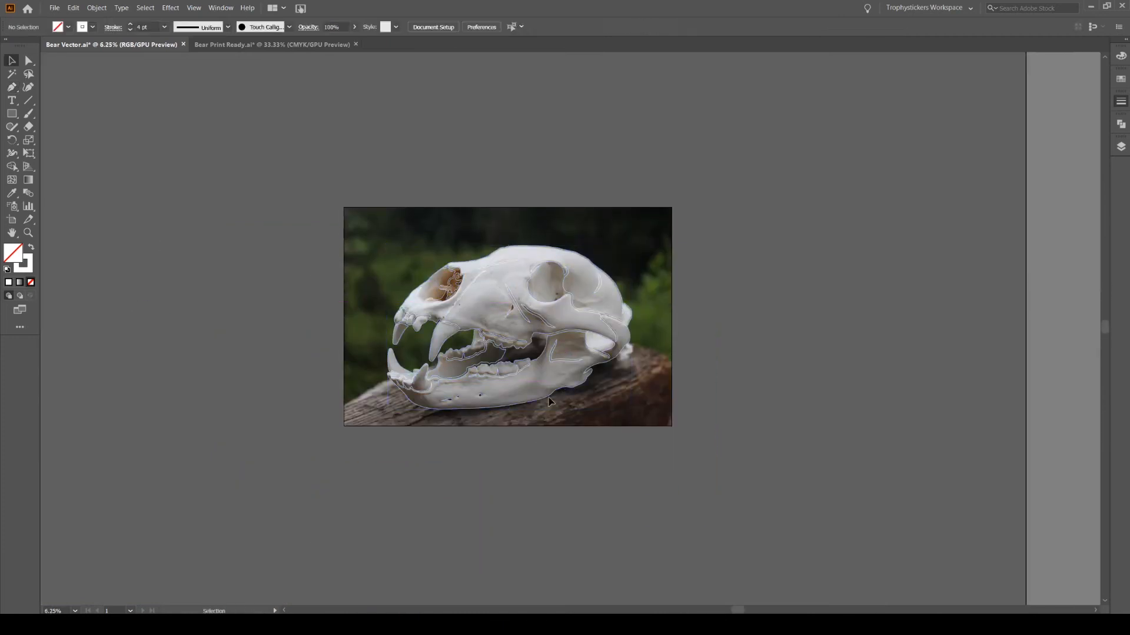
left_click(413, 290)
left_click(31, 247)
left_click(403, 333)
left_click(31, 247)
left_click(29, 60)
left_click(235, 153)
Step: Show the black background in place of the photo and cut the inner detail paths out of the white skull shapes
left_click(1121, 146)
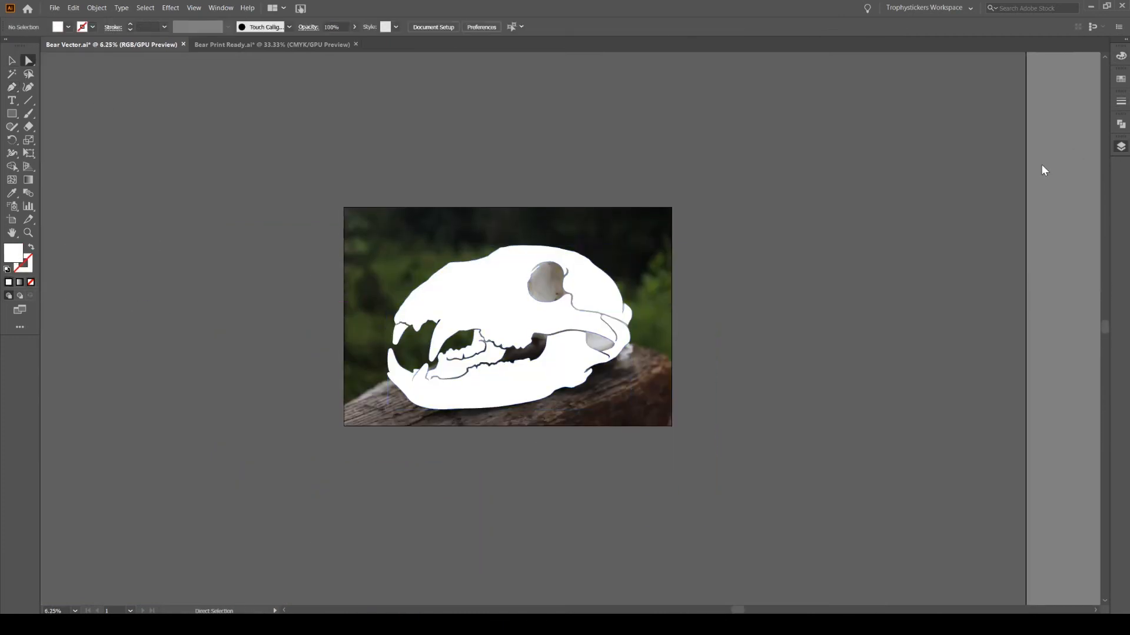
left_click(986, 228)
left_click(498, 323)
left_click(452, 323, "shift")
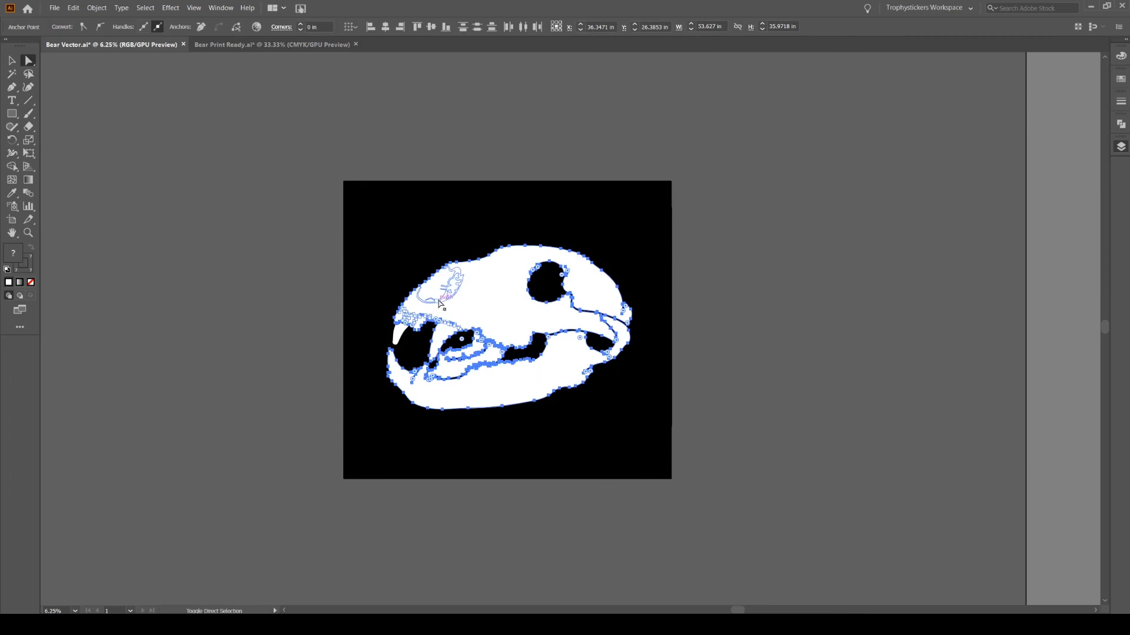
left_click(445, 341, "shift")
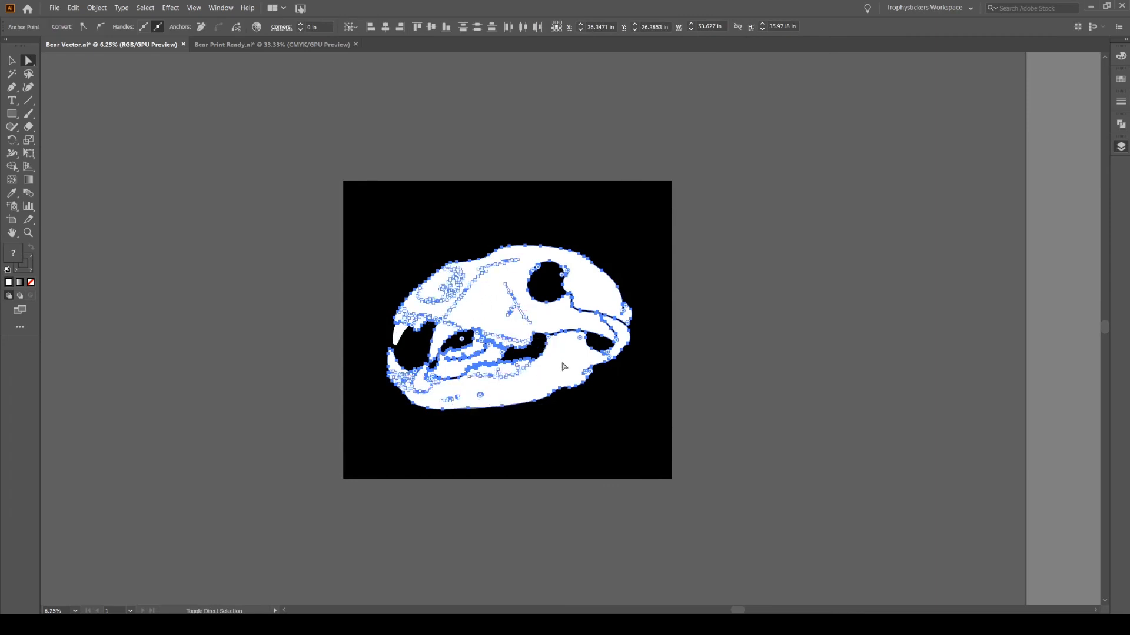
left_click(732, 260)
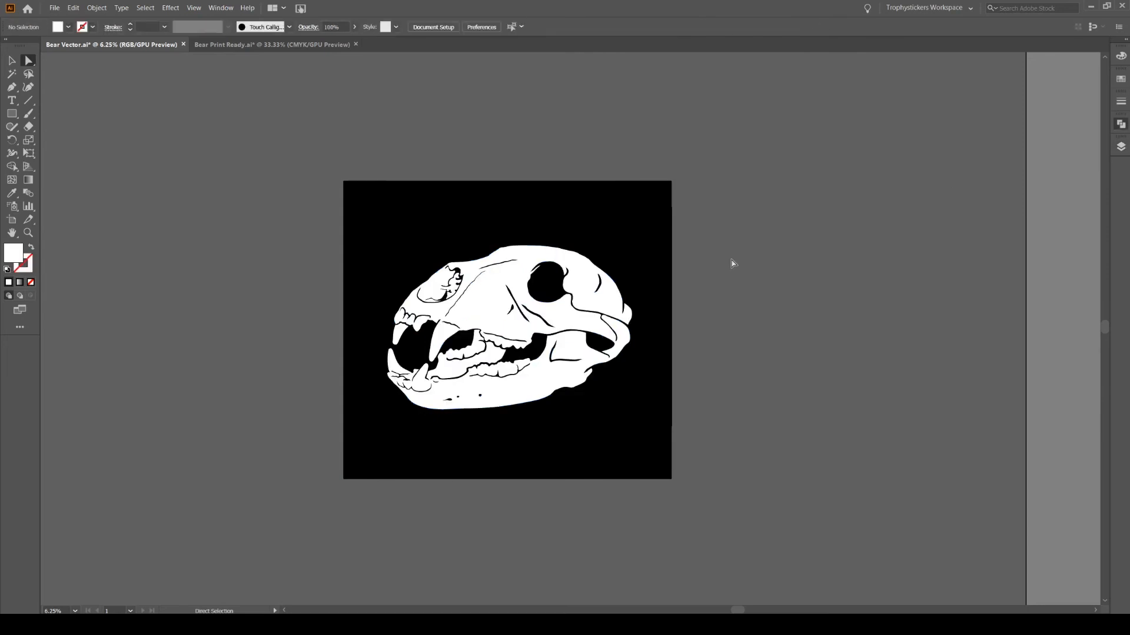
Step: Move anchor points outward along the lower edge of the near lower canine's gum line to thicken it
scroll(425, 392, "up", 7)
left_click(500, 349)
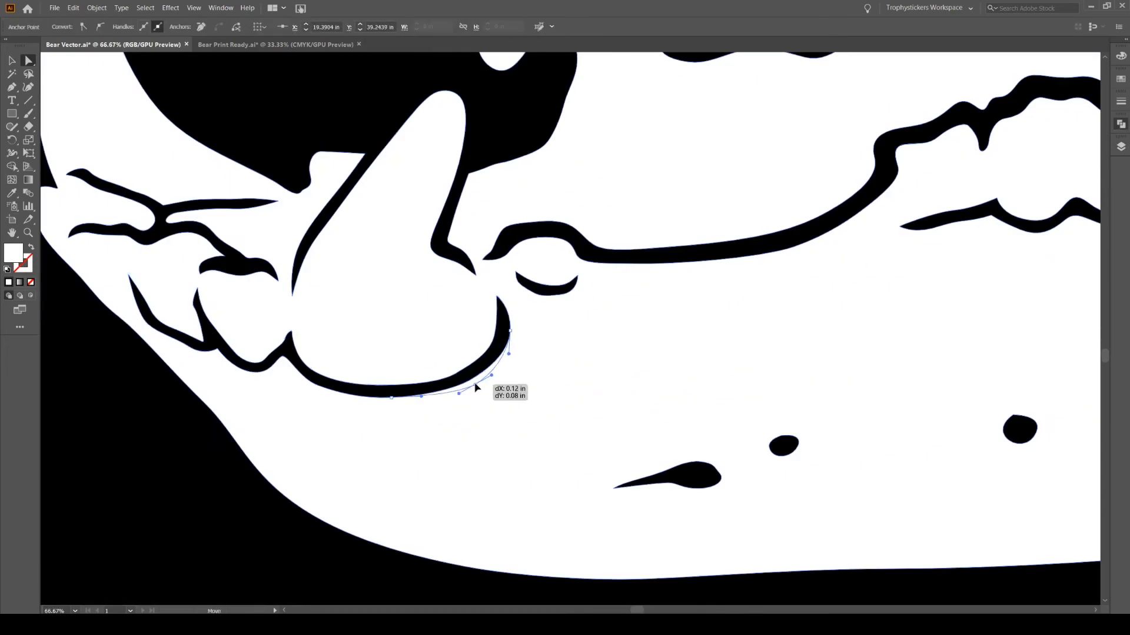
scroll(474, 384, "down", 5)
scroll(412, 397, "up", 4)
left_click(446, 385)
scroll(446, 384, "left", 2)
left_click_drag(393, 389, 389, 394)
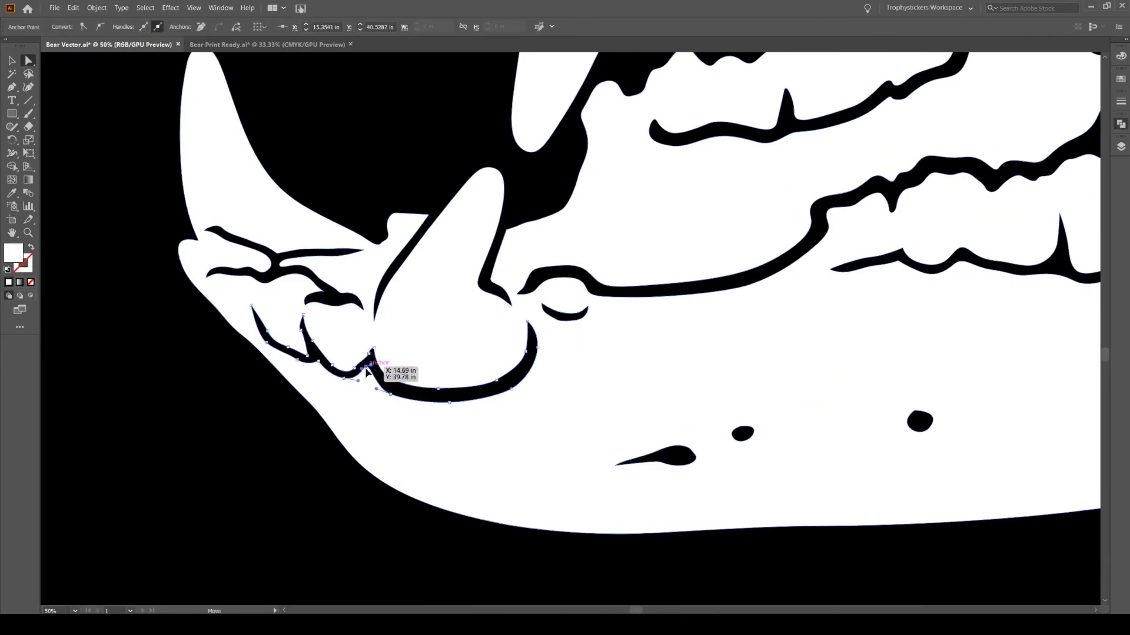
Step: Shift anchor points on the gum line beneath the front lower incisors to thicken it
left_click_drag(297, 360, 295, 362)
scroll(343, 354, "left", 4)
mouse_move(428, 330)
left_mouse_down()
mouse_move(441, 309)
mouse_move(412, 265)
left_mouse_up()
scroll(431, 321, "up", 1)
left_click(434, 299)
Step: Thicken the small crescent behind the near lower canine and the long jaw line running back from it
scroll(430, 296, "up", 2)
left_click_drag(482, 280, 488, 283)
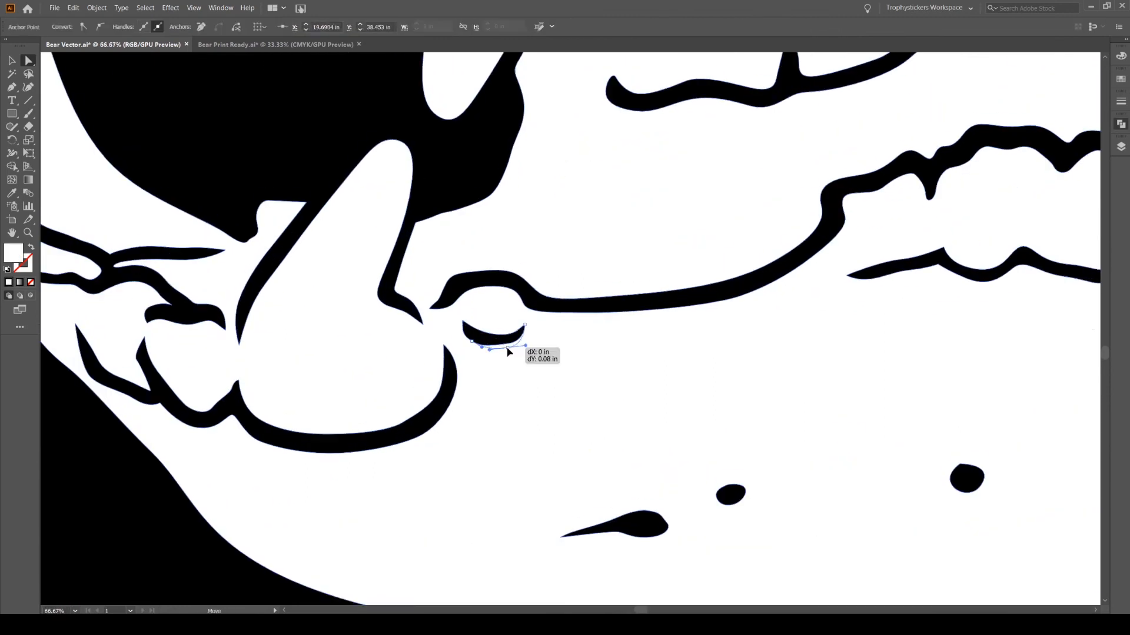
left_click(632, 300)
left_click_drag(631, 297, 634, 292)
scroll(764, 242, "right", 4)
left_click_drag(377, 297, 366, 290)
Step: Move the lower-edge anchors of the near lower molars' gum line downward to thicken the line
scroll(518, 219, "right", 4)
scroll(567, 232, "up", 3)
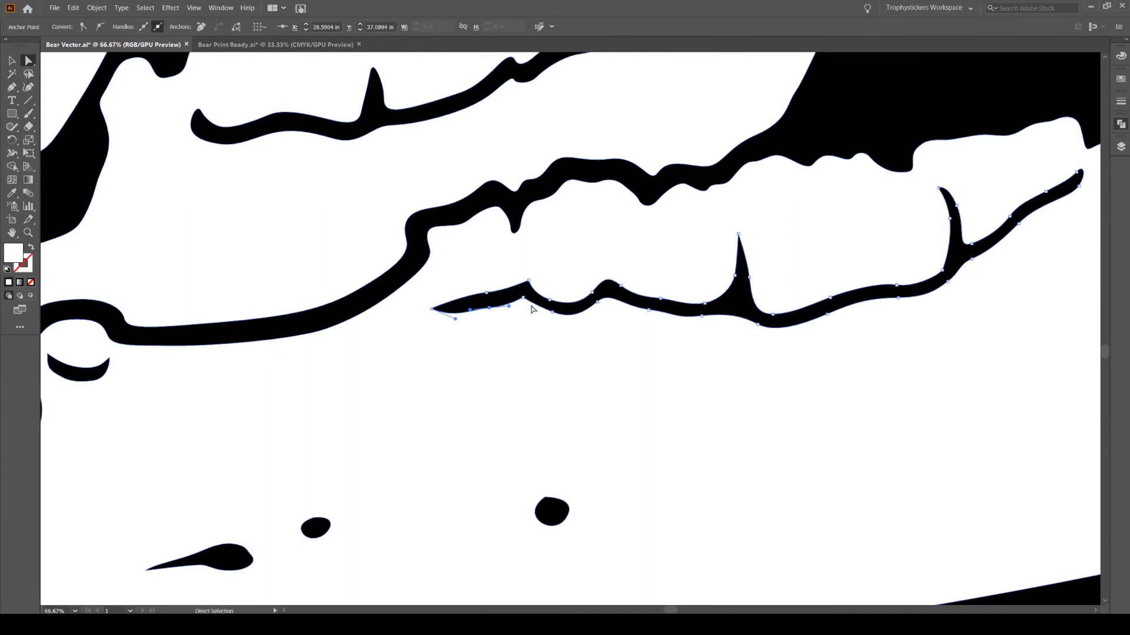
left_click_drag(597, 308, 600, 308)
left_click_drag(703, 316, 704, 321)
scroll(697, 322, "right", 5)
left_click_drag(657, 322, 717, 321)
scroll(678, 319, "right", 9)
Step: Adjust anchors on the L-shaped crease of the rear jaw and the hooked groove below the cheekbone opening
left_click_drag(601, 299, 601, 302)
left_click_drag(724, 228, 724, 230)
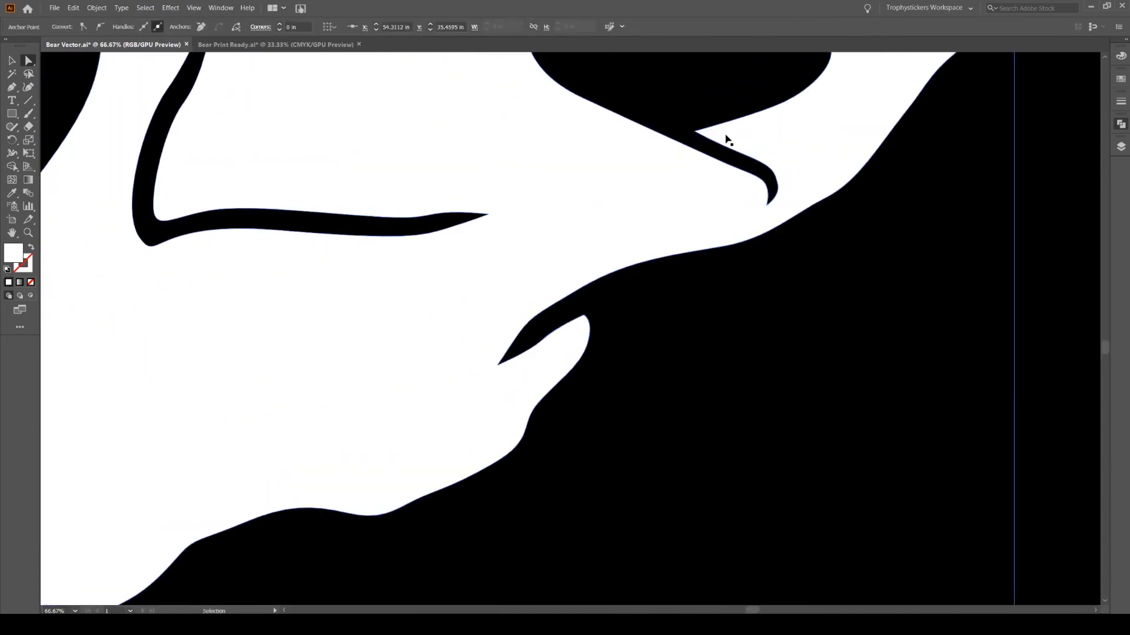
left_click_drag(725, 140, 757, 157)
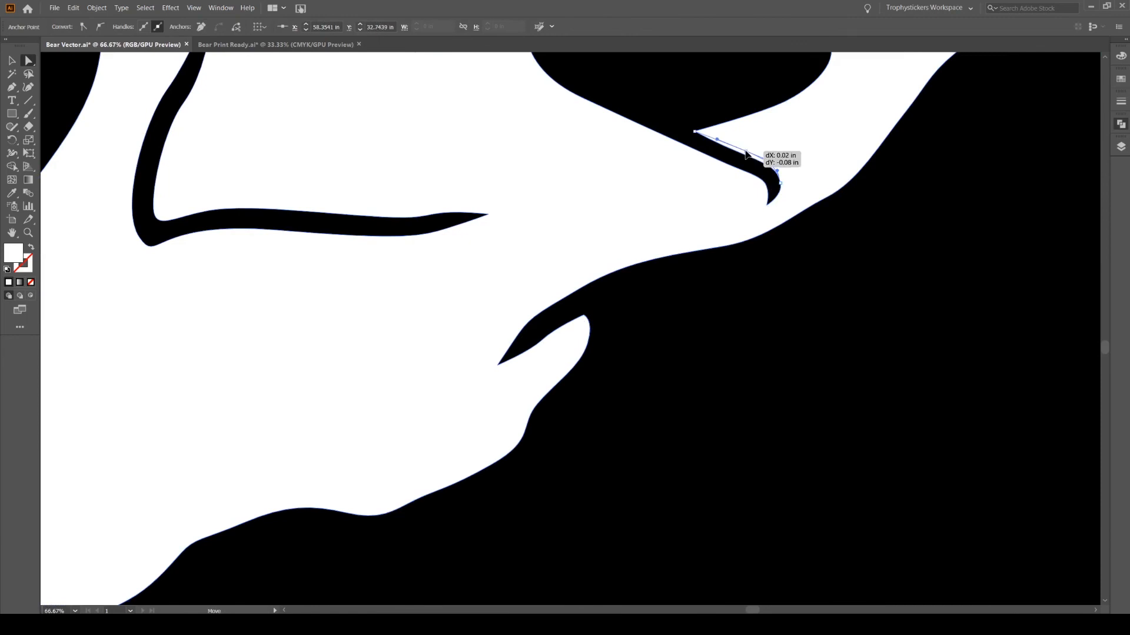
left_click_drag(757, 157, 768, 115)
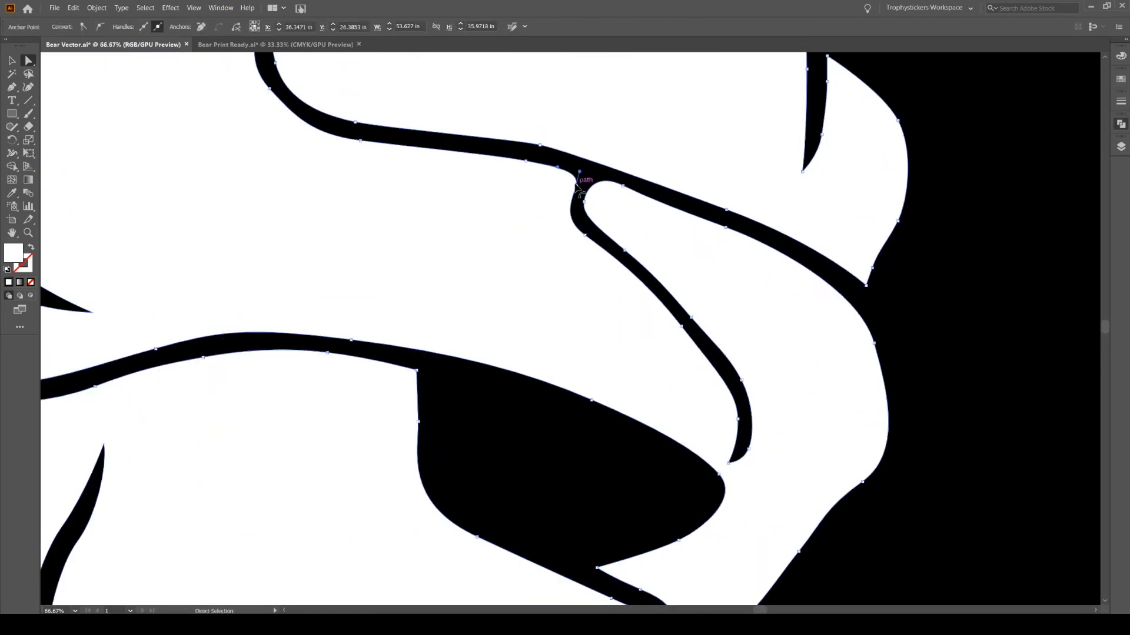
Step: Move the inner-edge anchors of the groove branching down the rear cheekbone to widen it
left_click(581, 234)
left_click_drag(681, 326, 678, 327)
left_click_drag(738, 419, 736, 420)
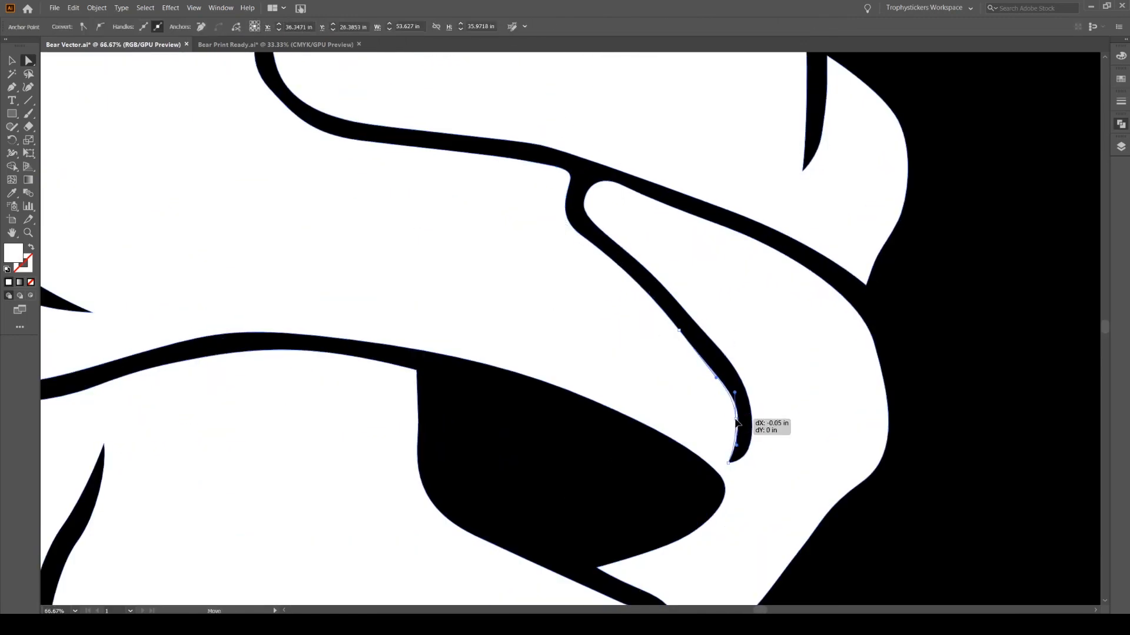
scroll(706, 353, "up", 3)
left_click_drag(633, 241, 633, 237)
key("ctrl+z")
left_click_drag(572, 218, 572, 216)
left_click(572, 225)
Step: Reshape the S-bend behind the eye socket, the socket's upper front sliver and the notch on its rear edge
scroll(458, 214, "left", 2)
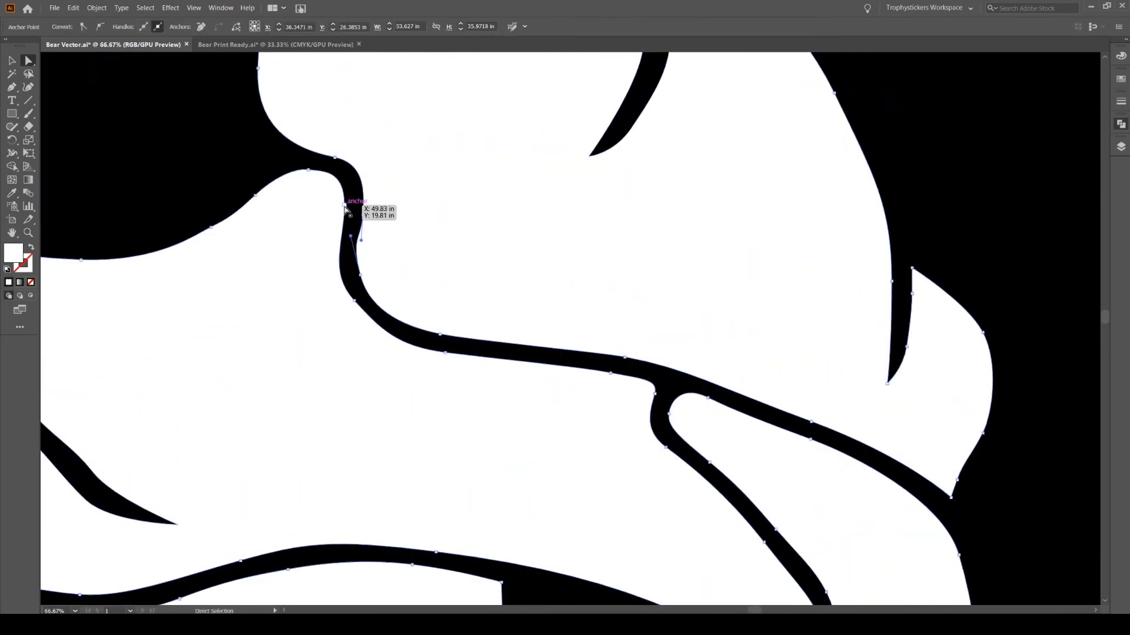
left_click_drag(353, 207, 353, 257)
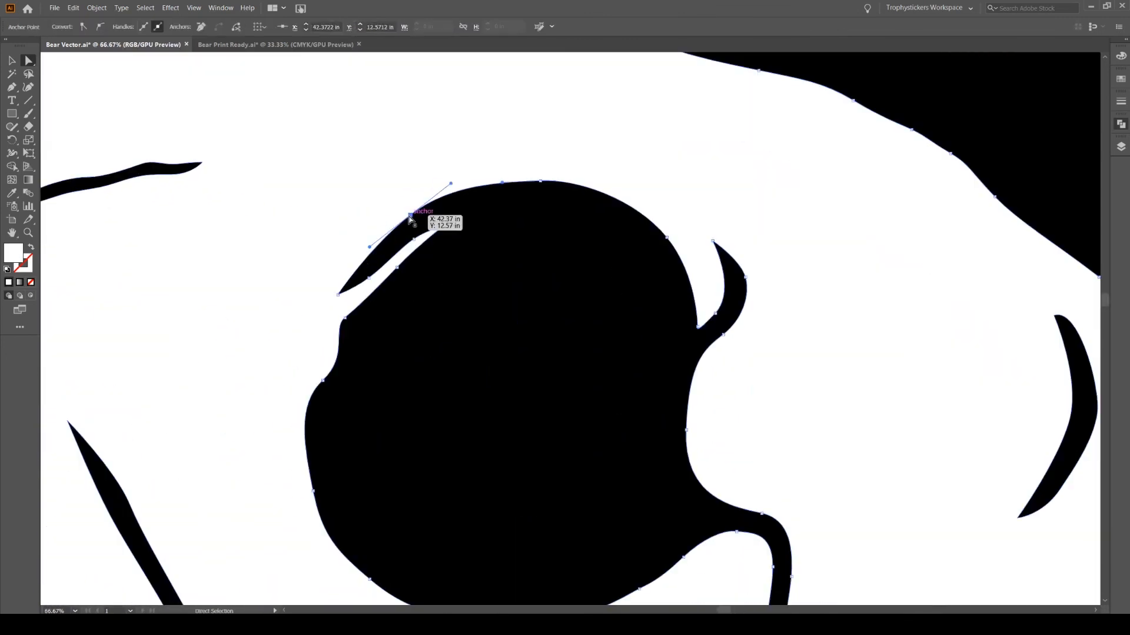
left_click_drag(415, 221, 407, 213)
left_click_drag(340, 296, 349, 327)
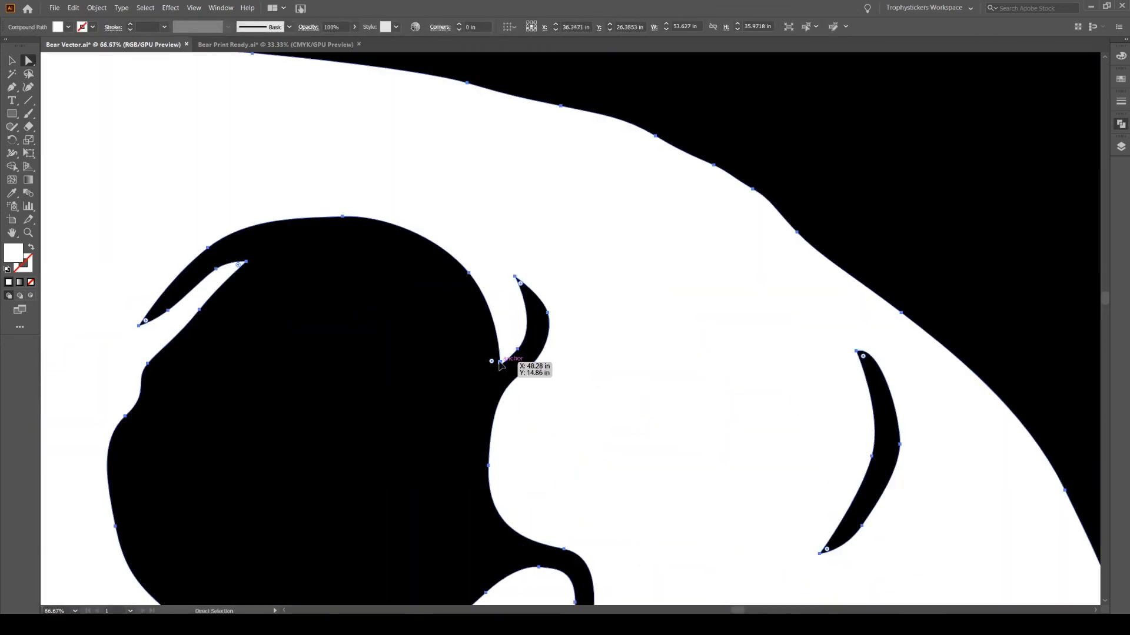
left_click_drag(499, 363, 511, 350)
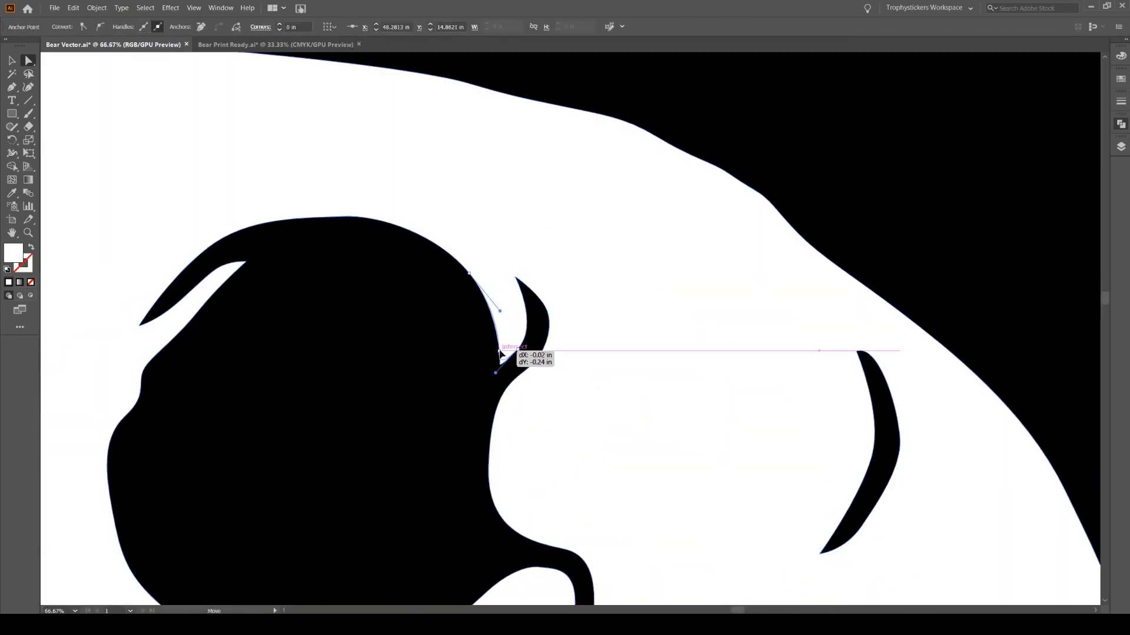
Step: Move anchors on both edges of the long brow line above the snout to thicken it
left_click_drag(382, 363, 382, 355)
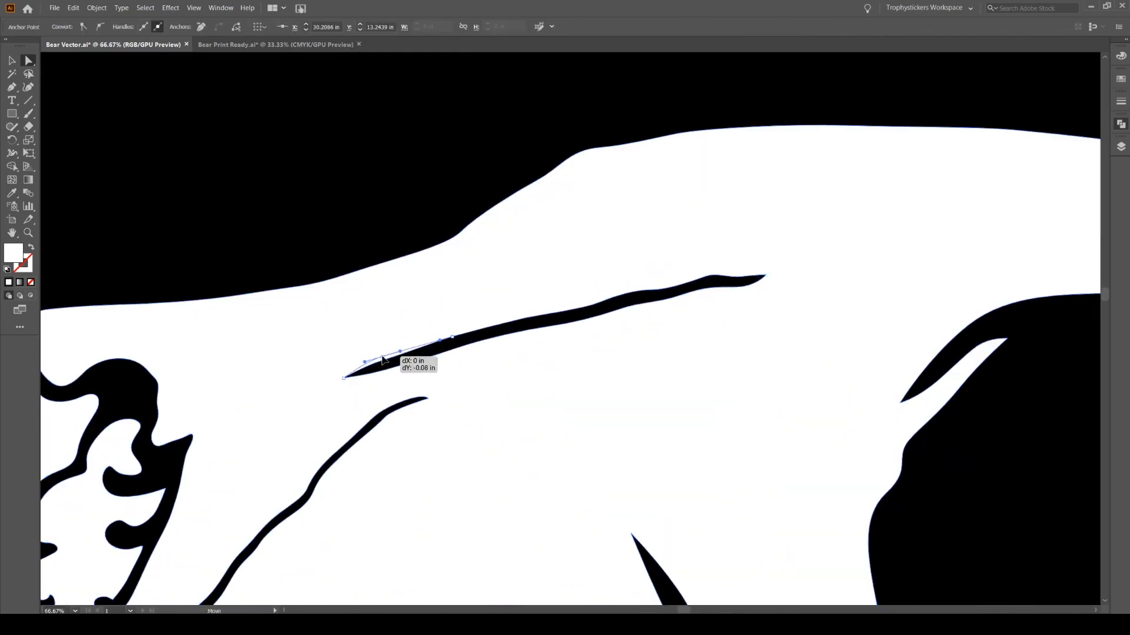
left_click(525, 318)
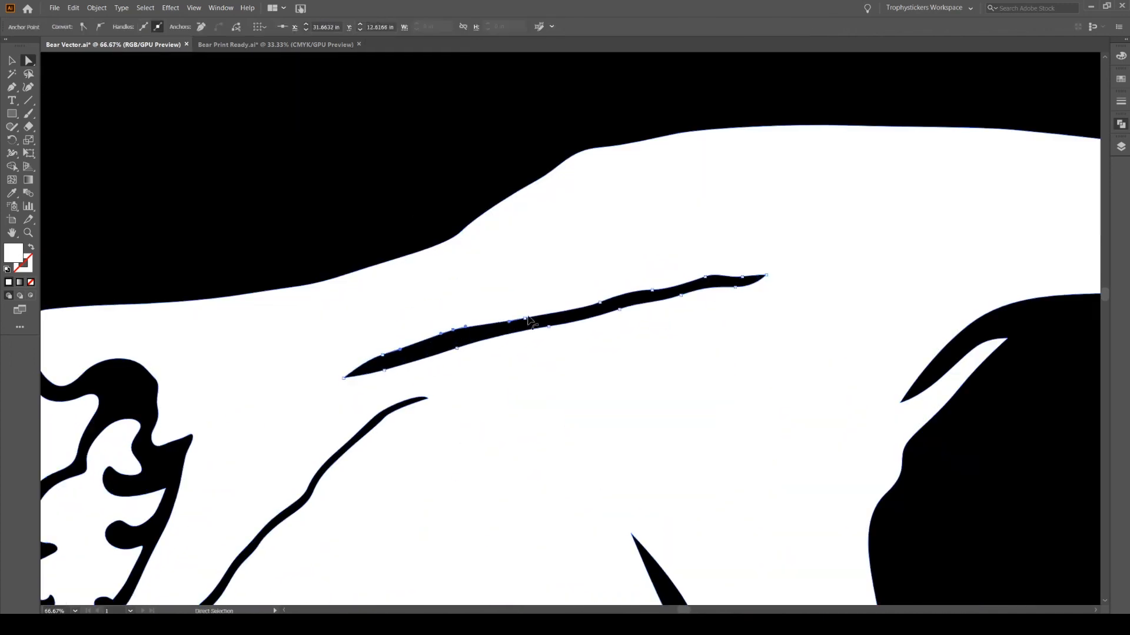
left_click_drag(742, 280, 737, 294)
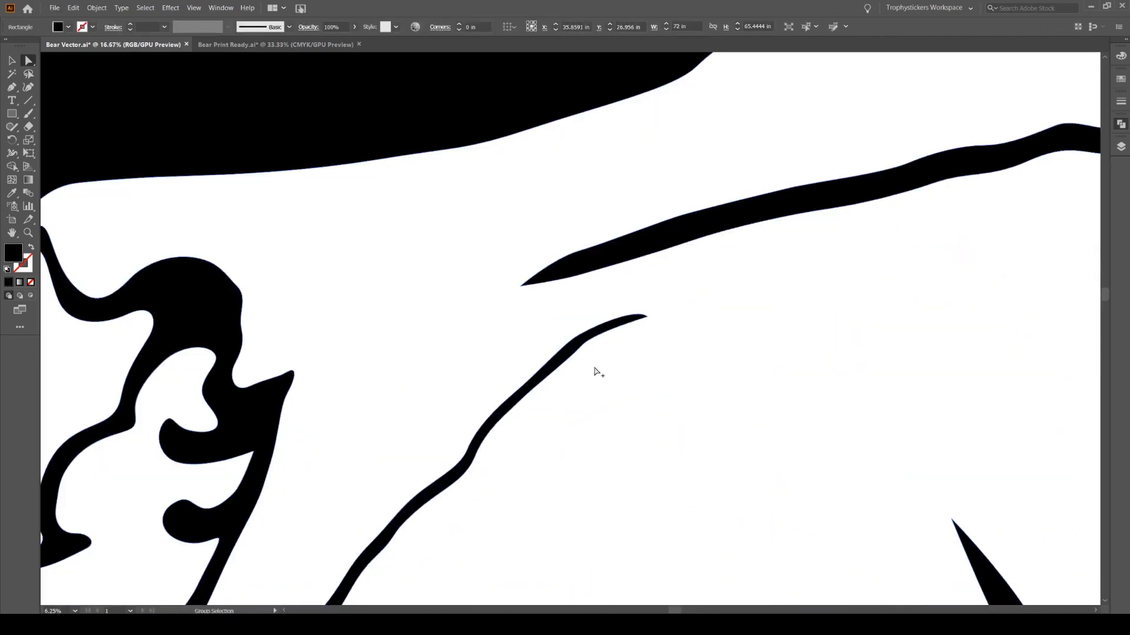
Step: Move anchors along the lower edge of the long wavy diagonal line behind the nasal opening to thicken it
left_click_drag(582, 354, 583, 359)
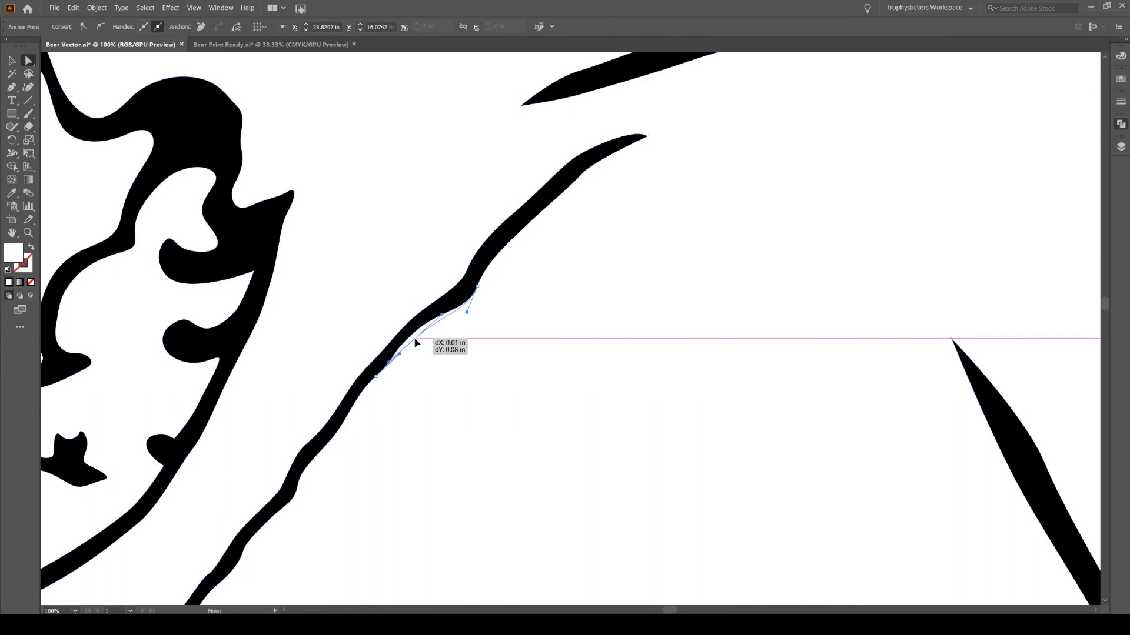
left_click_drag(754, 160, 491, 218)
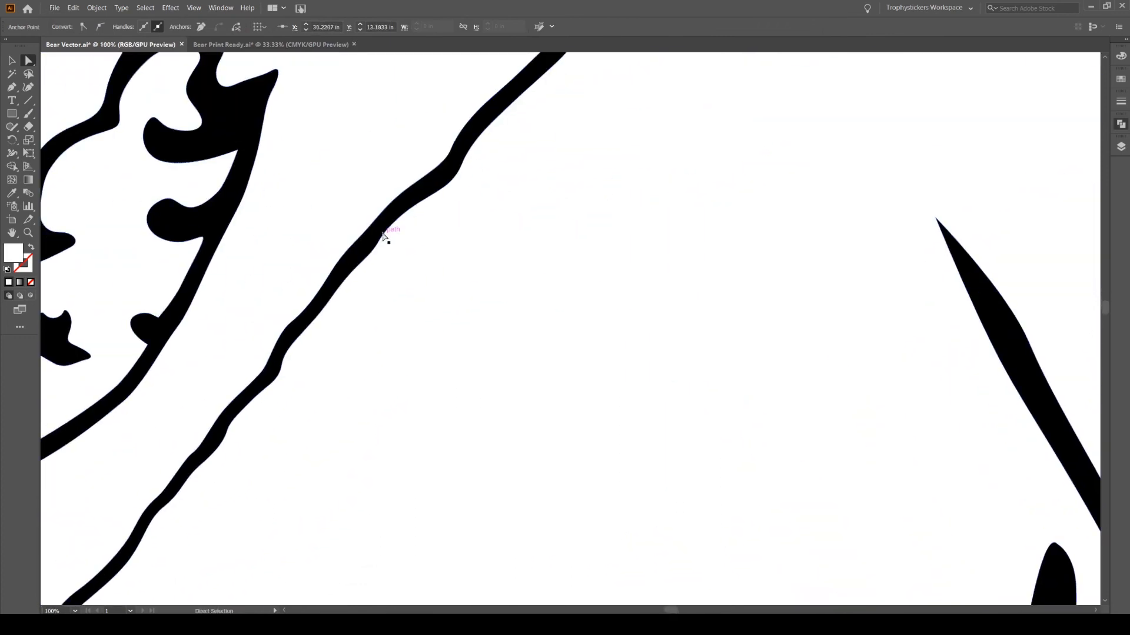
left_click_drag(383, 236, 316, 322)
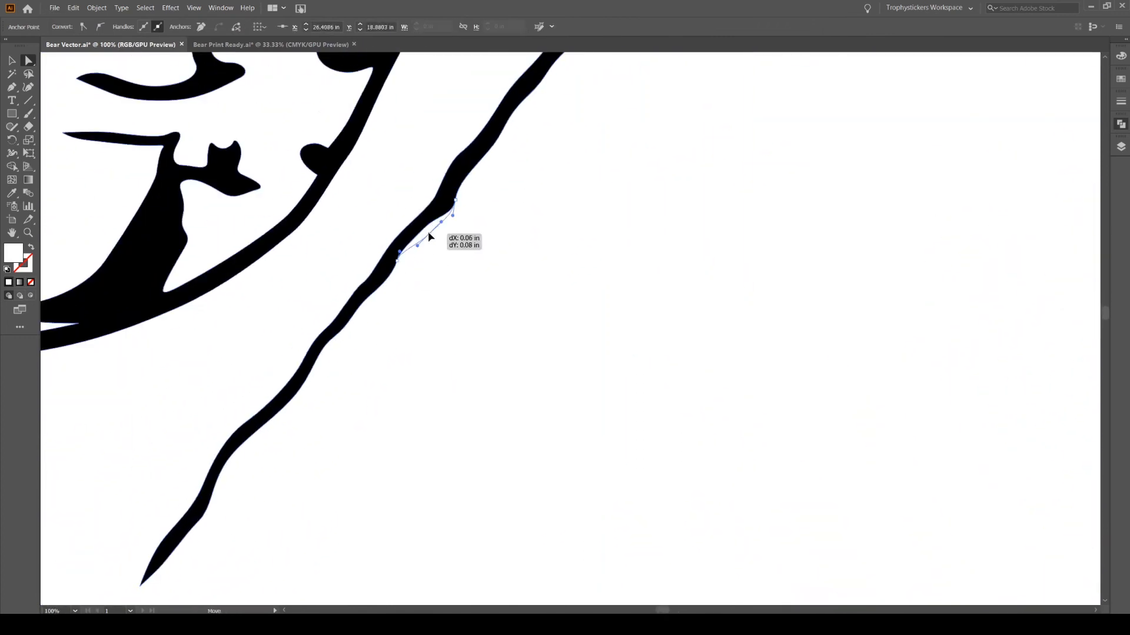
left_click_drag(432, 237, 400, 270)
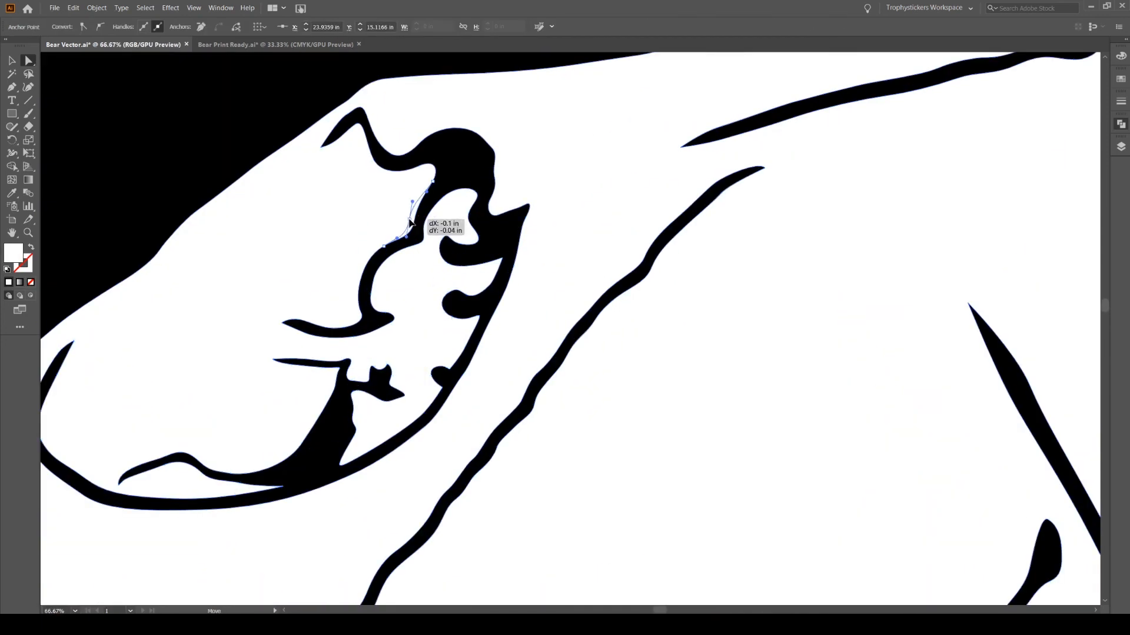
Step: Move anchors on the nasal opening's inner contour, short pointed spur, lower crease and curved front rim to thicken their thin sections
left_click_drag(411, 222, 306, 326)
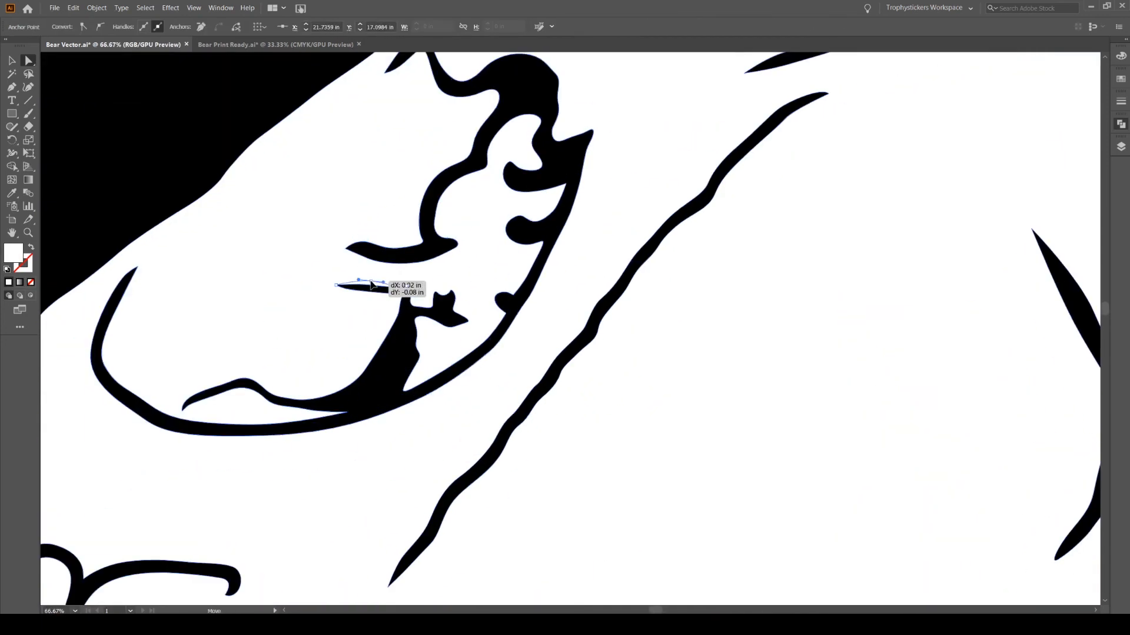
left_click_drag(361, 284, 416, 291)
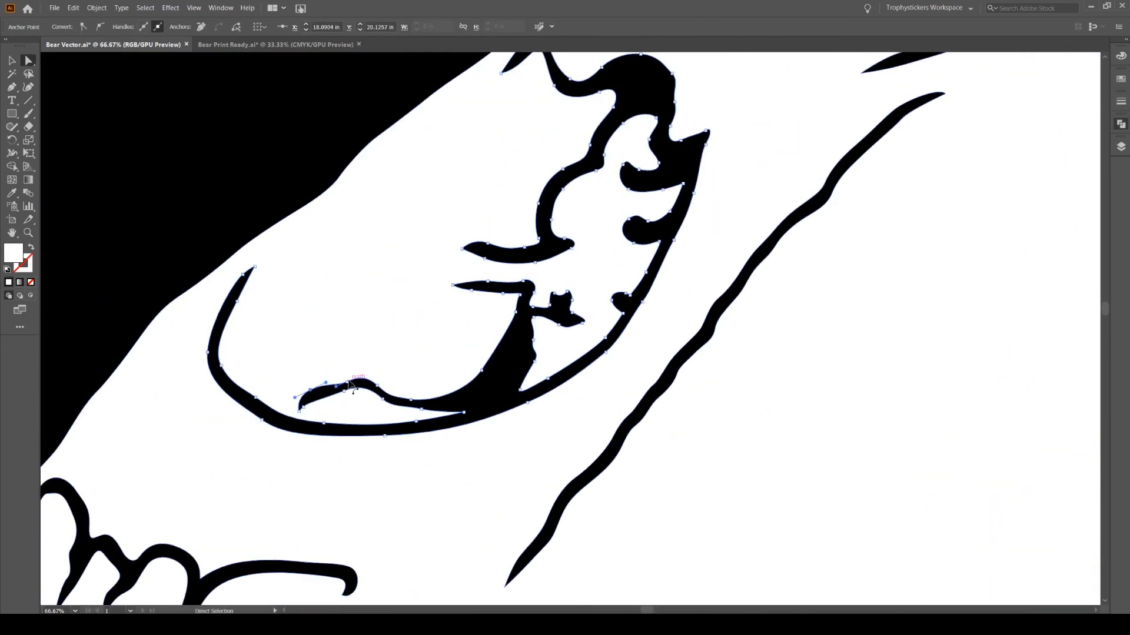
left_click_drag(341, 382, 413, 406)
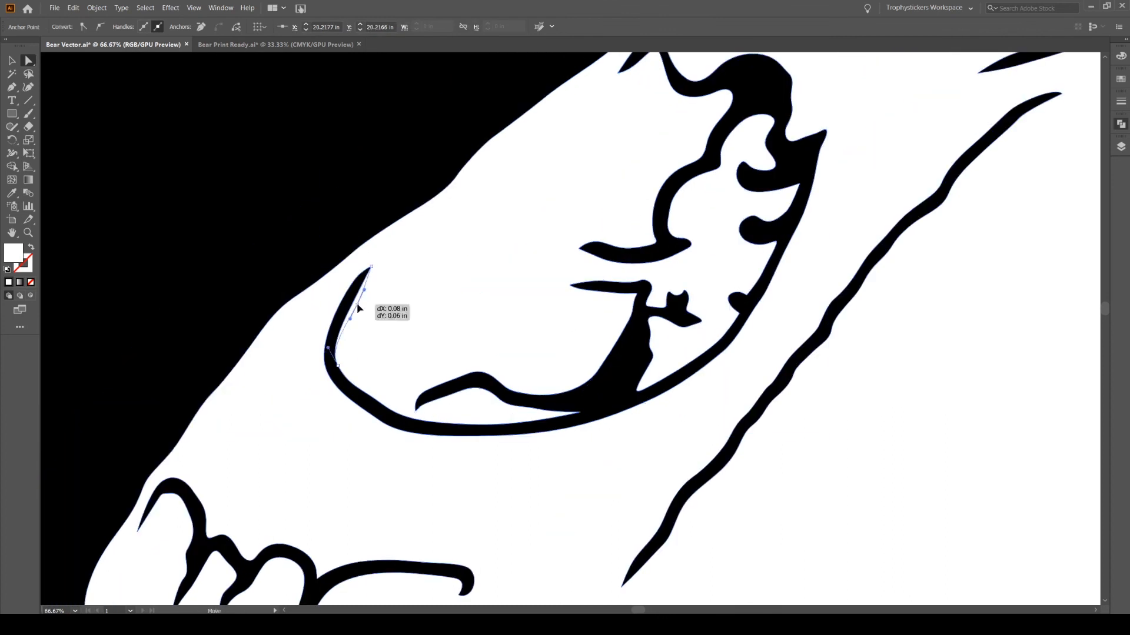
mouse_move(355, 302)
left_mouse_down()
mouse_move(386, 383)
mouse_move(549, 429)
left_mouse_up()
left_click(556, 412)
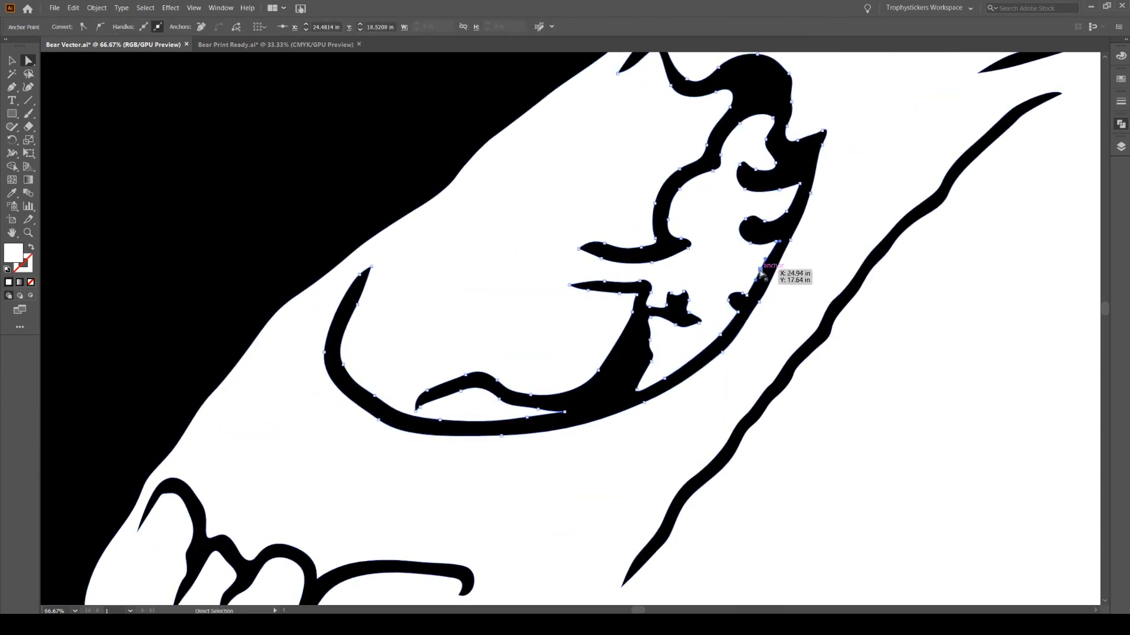